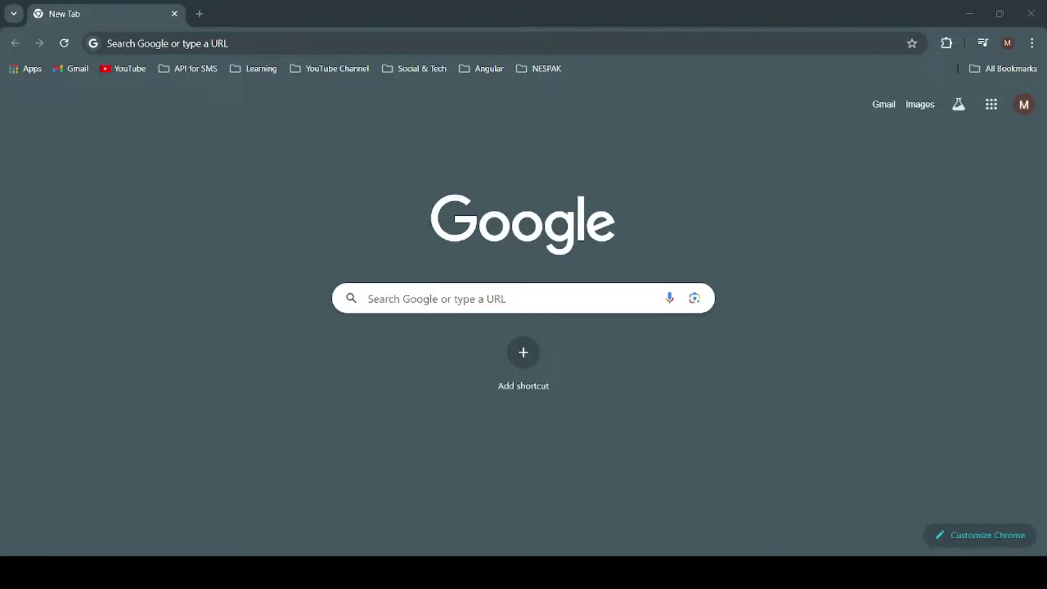
# - Search 'java download' and show Oracle's JDK 17 Windows downloads
pyautogui.click(665, 16)
pyautogui.write('java')
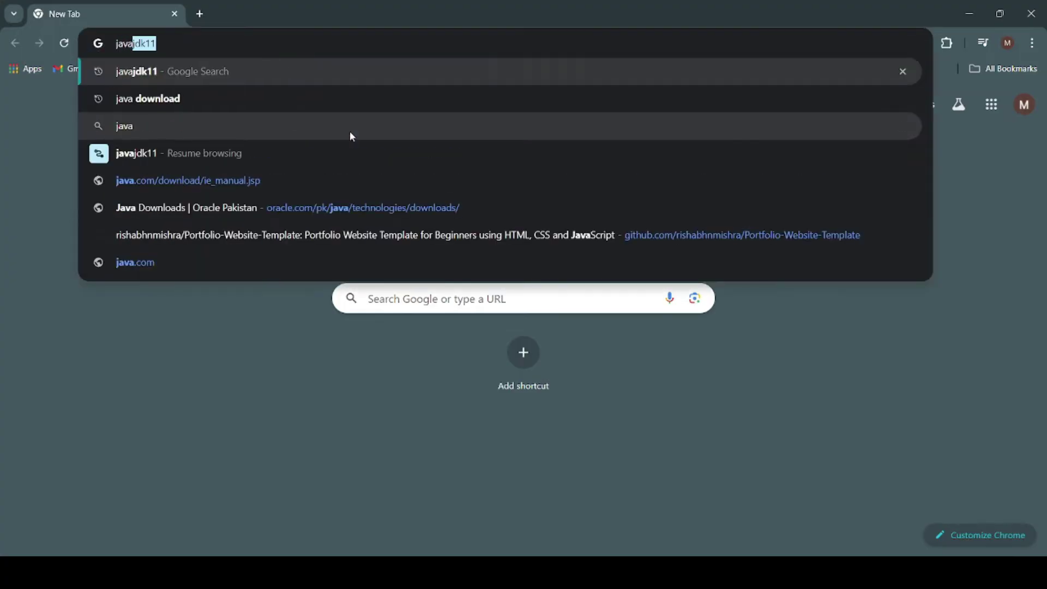
pyautogui.click(303, 102)
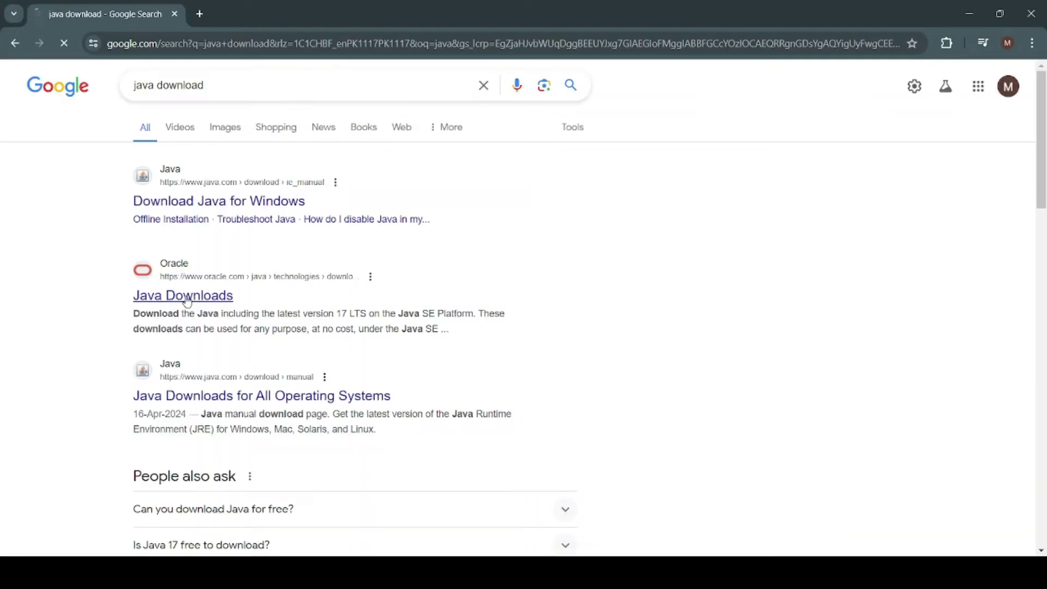
pyautogui.scroll(-2, 338, 417)
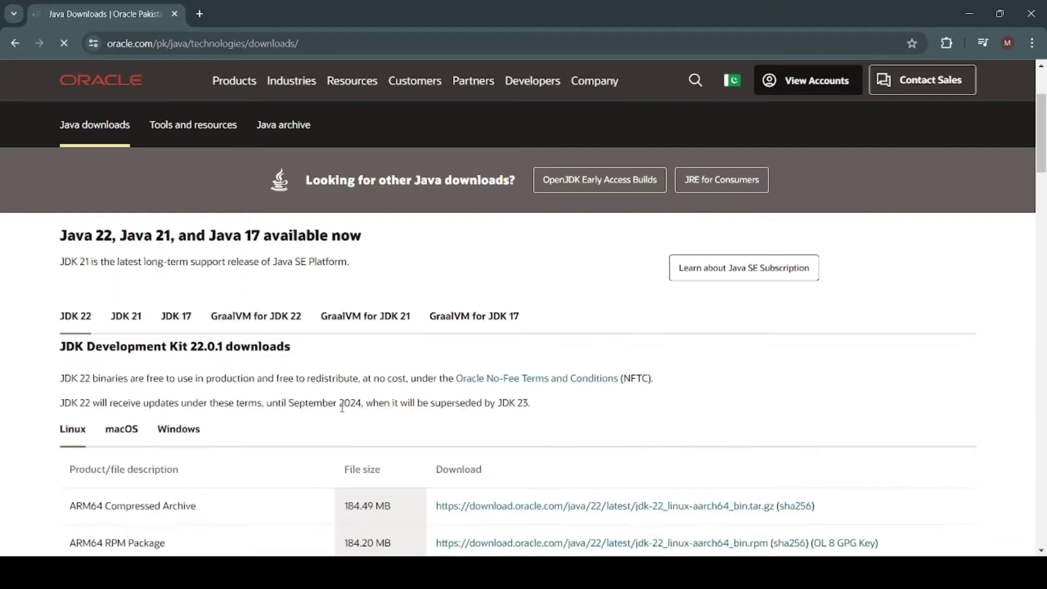
pyautogui.scroll(-1, 341, 406)
pyautogui.click(163, 215)
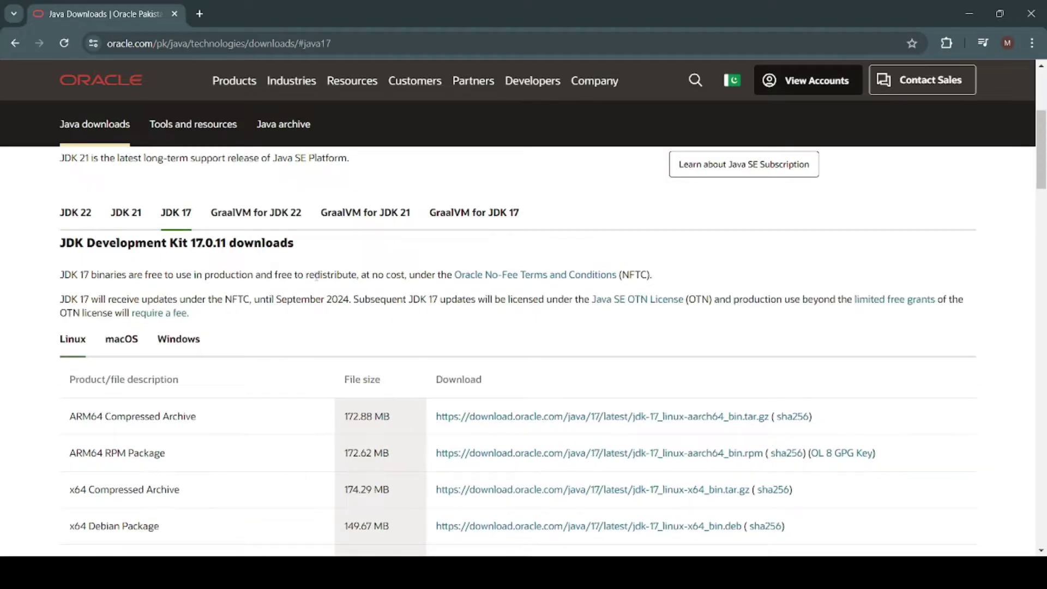
pyautogui.scroll(-1, 316, 281)
pyautogui.click(174, 231)
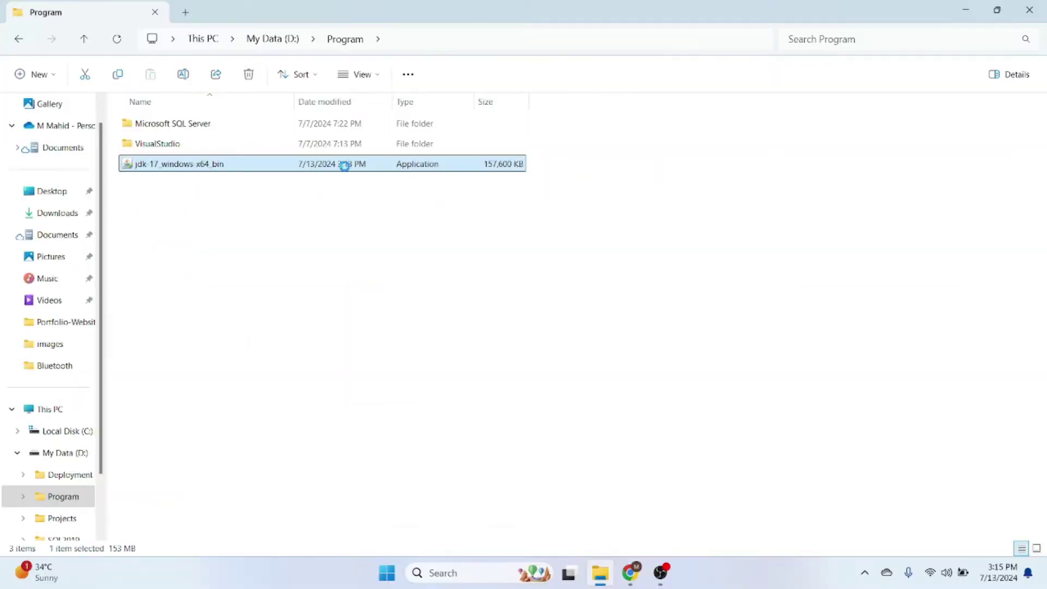
# - Run the JDK 17.0.11 installer and install it into D:\Program\java
pyautogui.rightClick(345, 165)
pyautogui.click(436, 193)
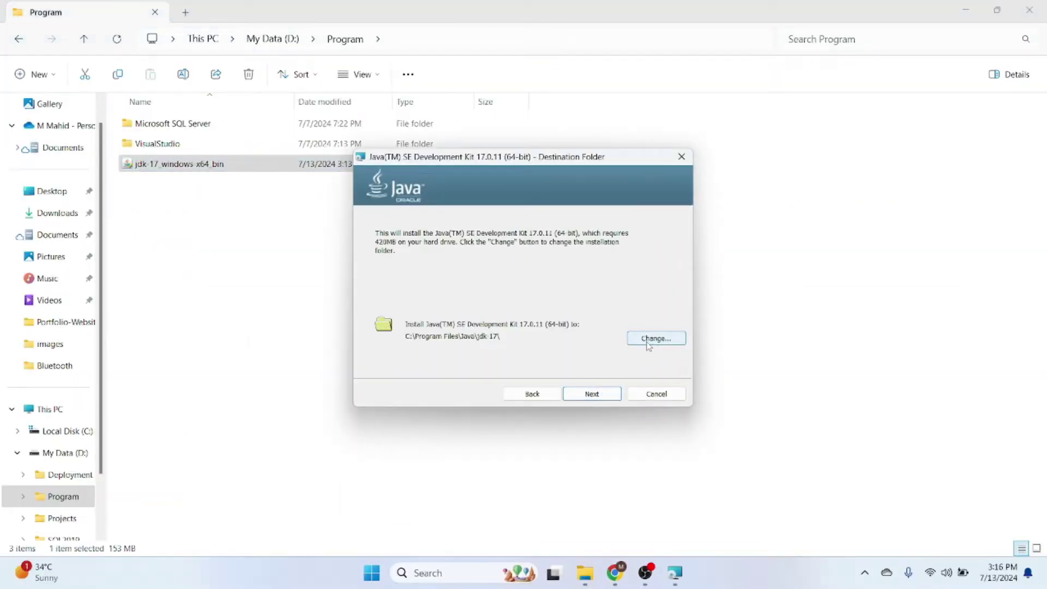
pyautogui.click(648, 344)
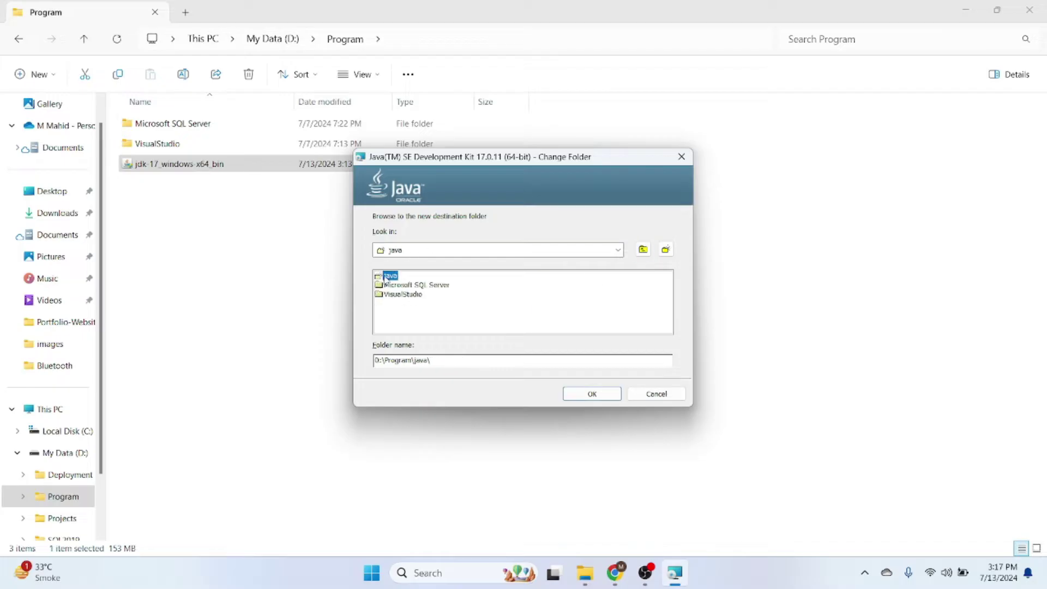
pyautogui.click(591, 393)
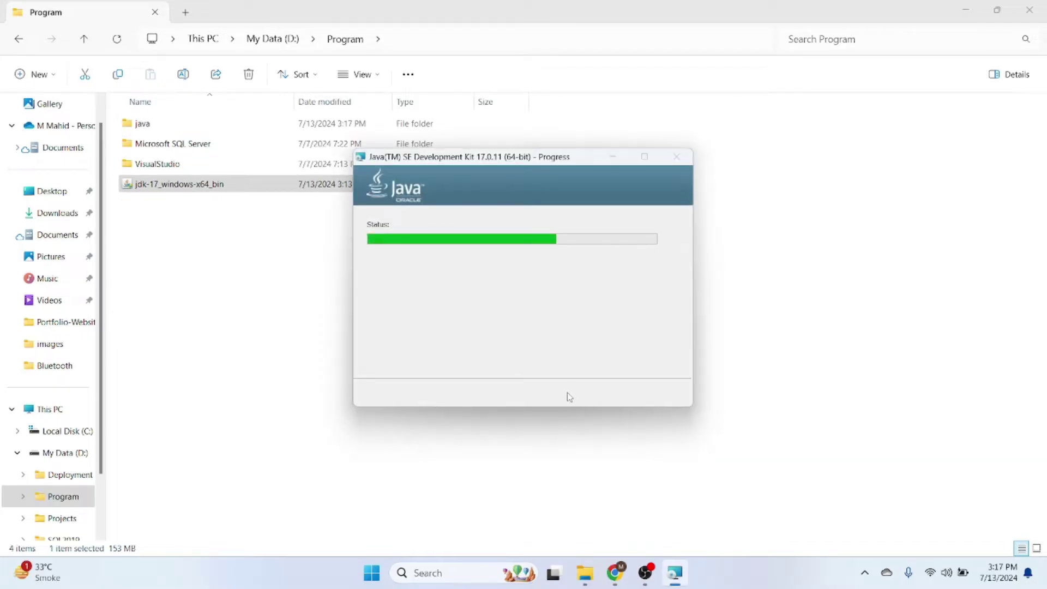
pyautogui.click(591, 393)
# - Add D:\Program\java as a new entry in the system Path variable
pyautogui.doubleClick(401, 124)
pyautogui.click(387, 572)
pyautogui.write('cmd')
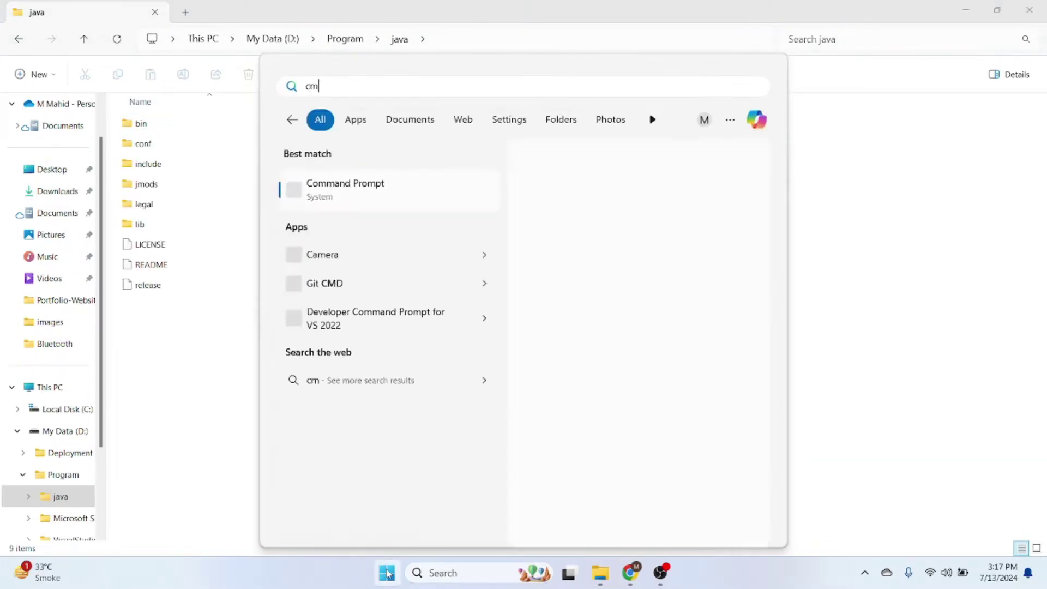
pyautogui.press('Return')
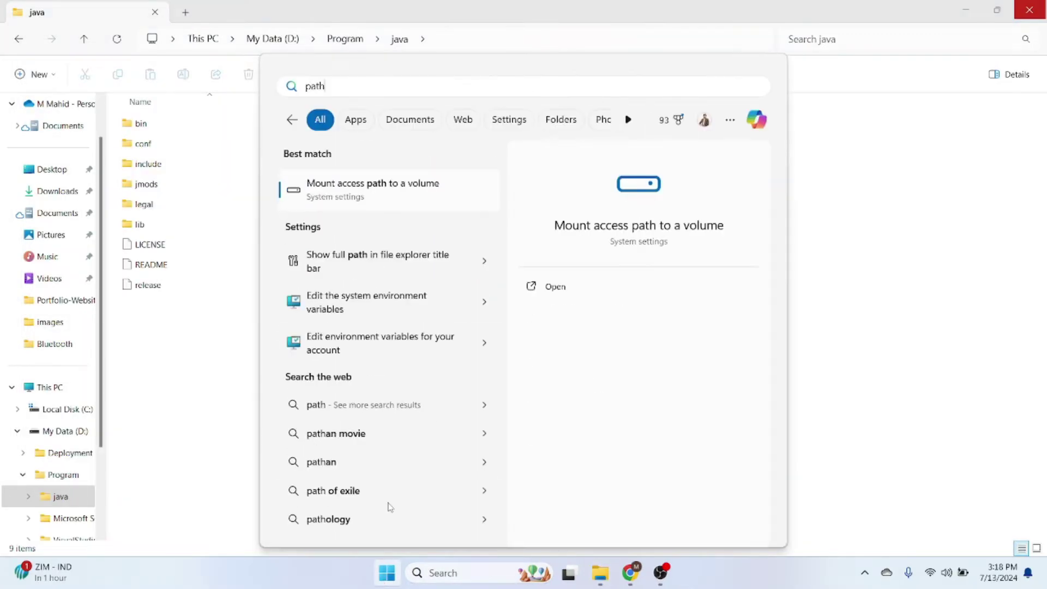
pyautogui.doubleClick(556, 369)
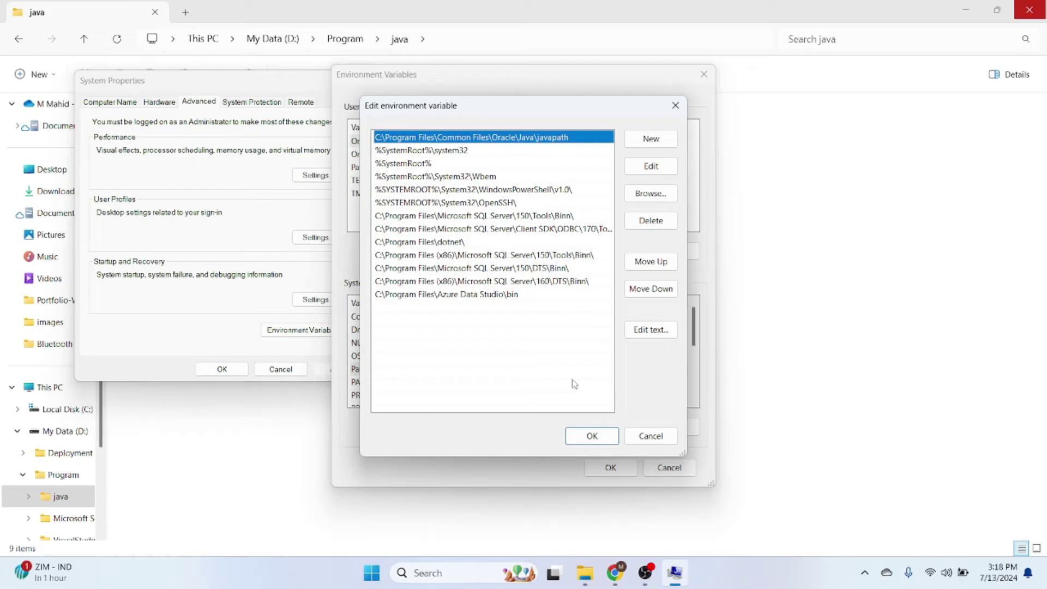
pyautogui.click(433, 45)
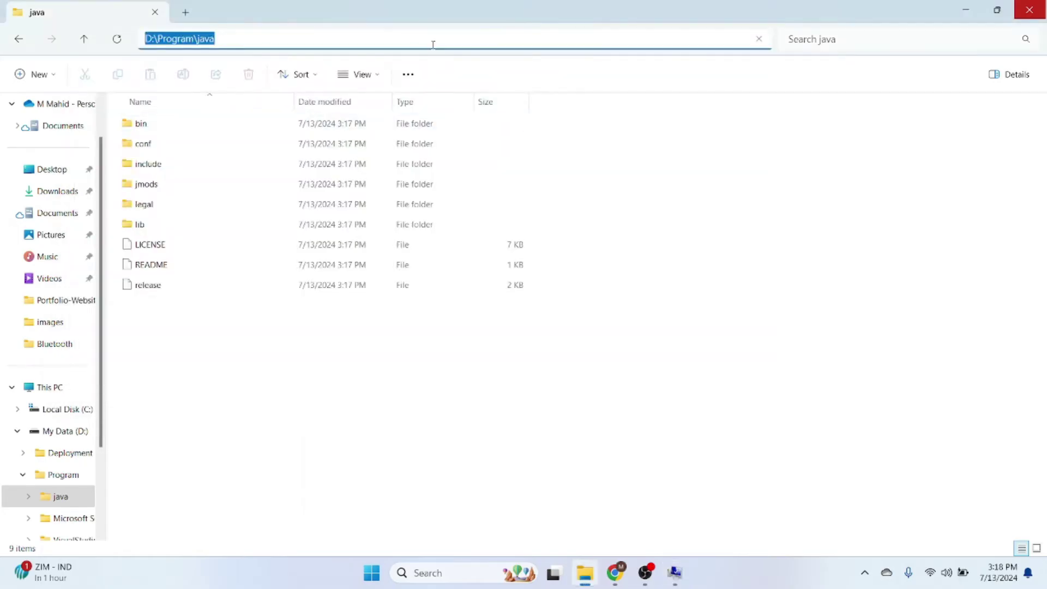
pyautogui.click(675, 574)
pyautogui.click(651, 139)
pyautogui.click(592, 436)
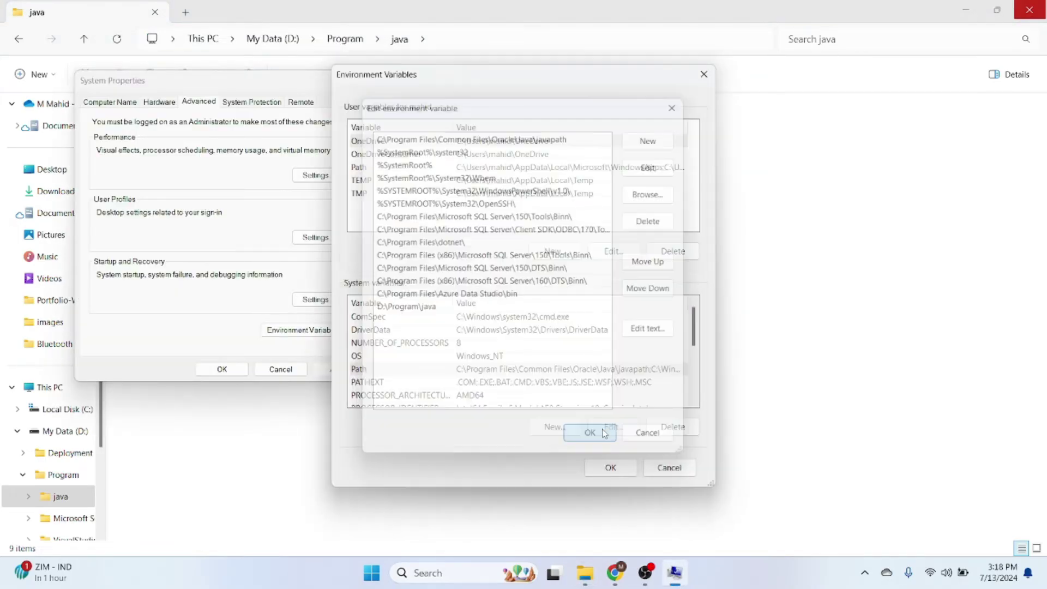
# - Close System Properties and download SonarQube 9.9.6 LTA Community Edition via a 'sonarqube download' search
pyautogui.click(610, 467)
pyautogui.click(221, 364)
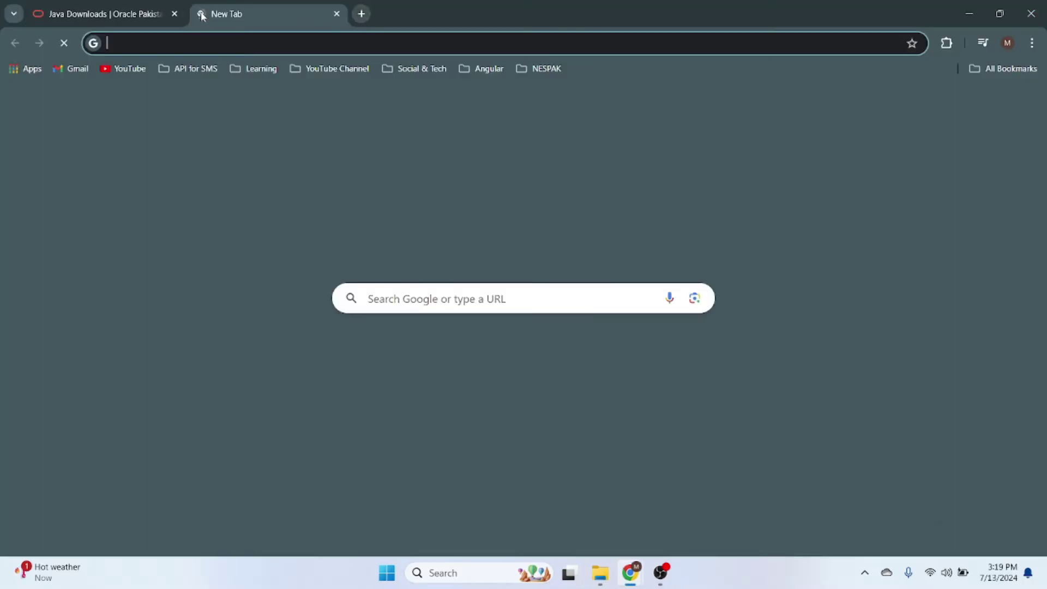
pyautogui.press('Return')
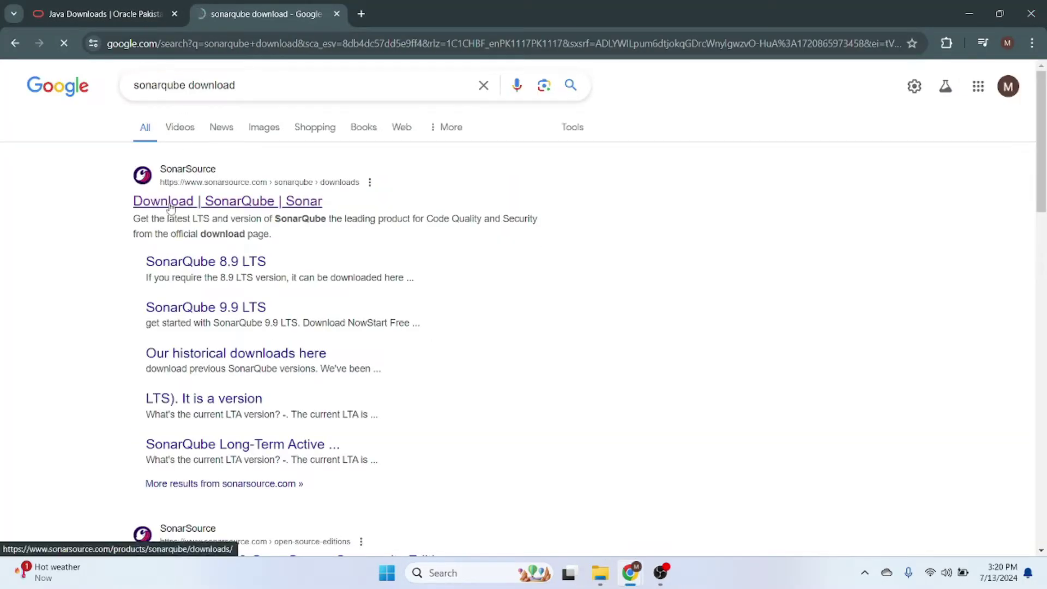
pyautogui.click(170, 205)
pyautogui.scroll(-10, 440, 357)
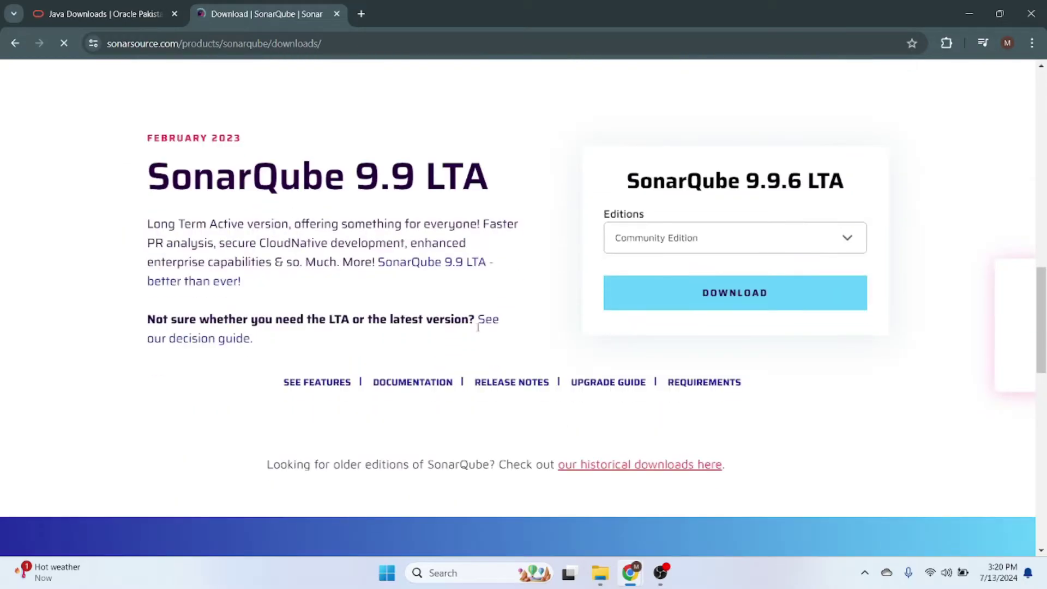
pyautogui.click(688, 301)
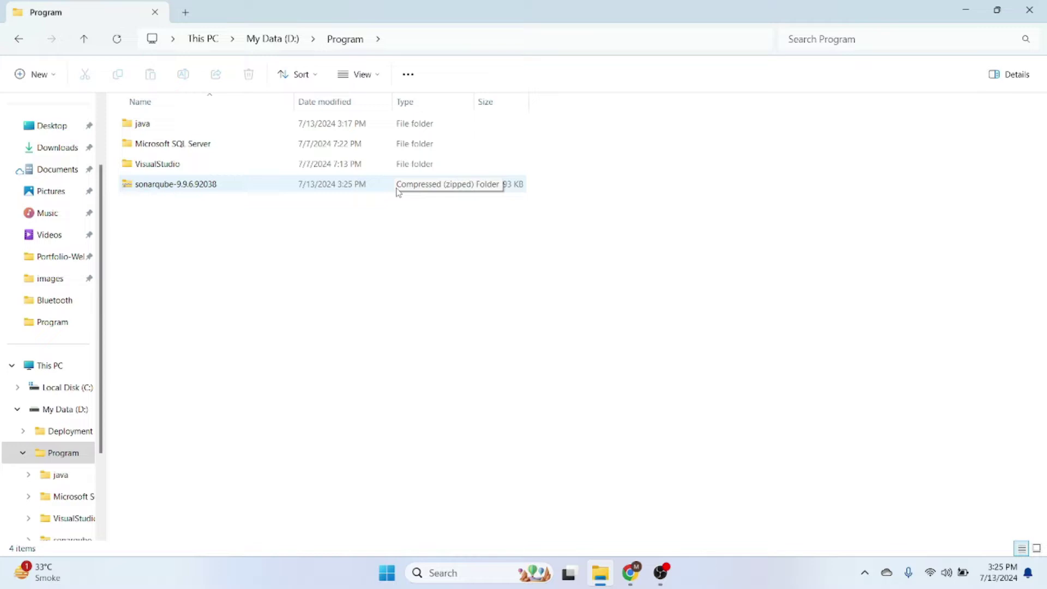
# - Extract the SonarQube zip with WinRAR into D:\Program
pyautogui.click(404, 186)
pyautogui.rightClick(404, 187)
pyautogui.moveTo(435, 259)
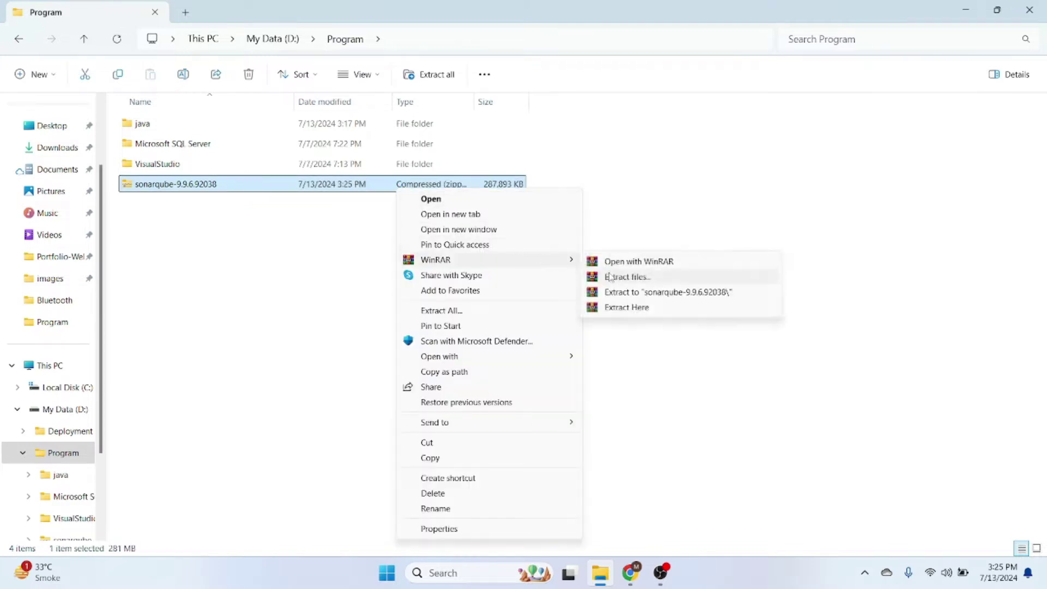
pyautogui.click(627, 277)
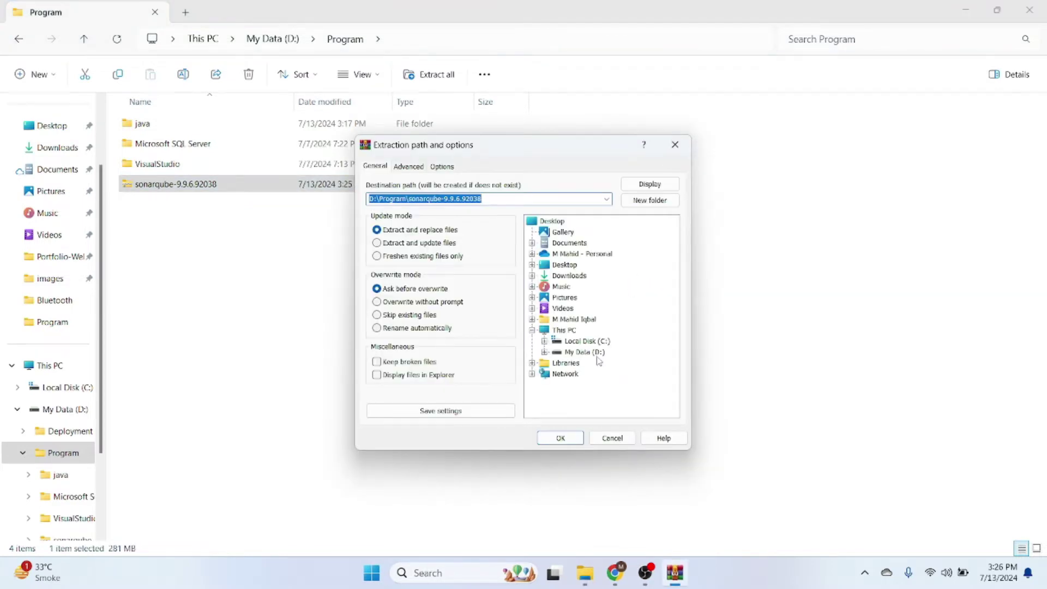
pyautogui.click(561, 438)
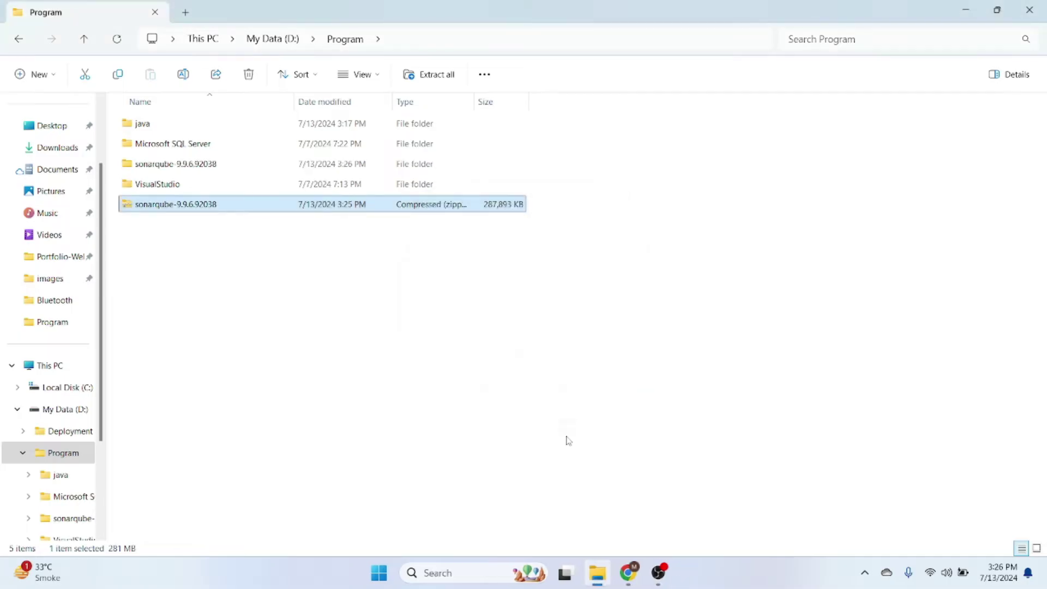
# - Run StartSonar from sonarqube-9.9.6.92038\bin\windows-x86-64 as administrator, allowing it to run
pyautogui.doubleClick(292, 166)
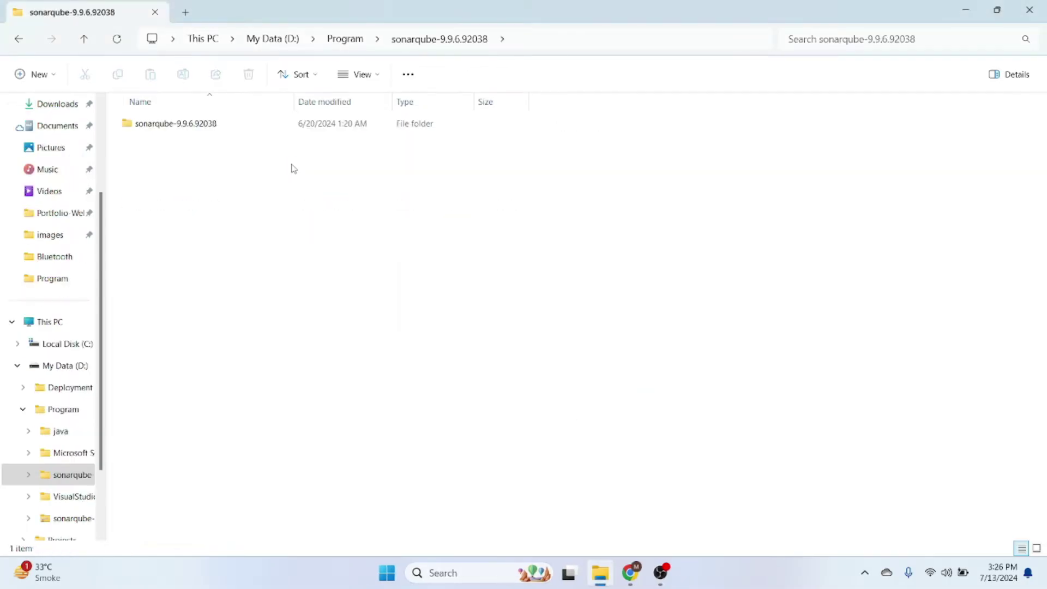
pyautogui.doubleClick(250, 127)
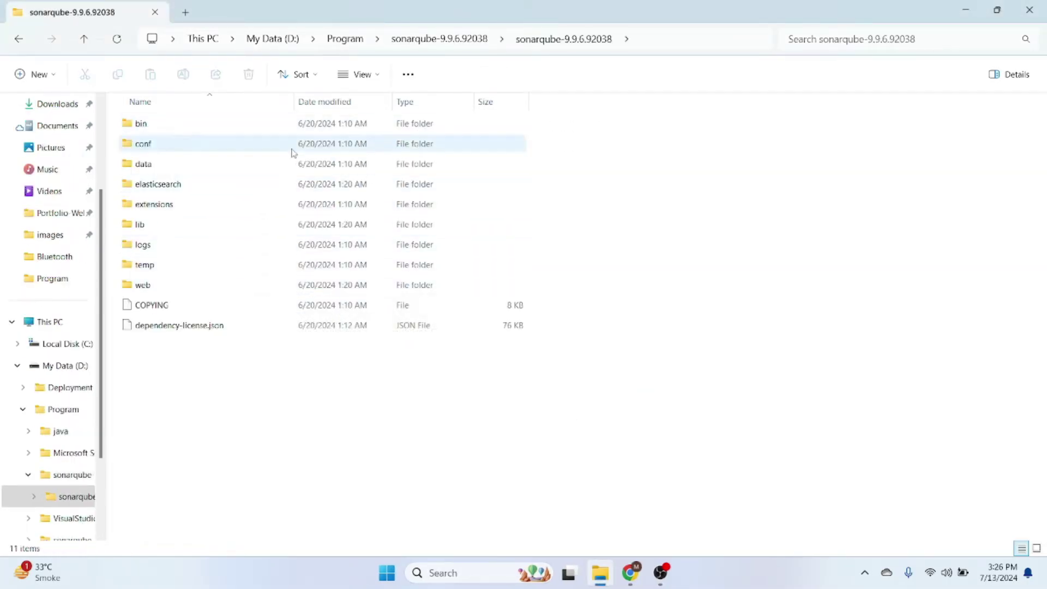
pyautogui.click(311, 126)
pyautogui.doubleClick(311, 126)
pyautogui.doubleClick(290, 163)
pyautogui.rightClick(290, 164)
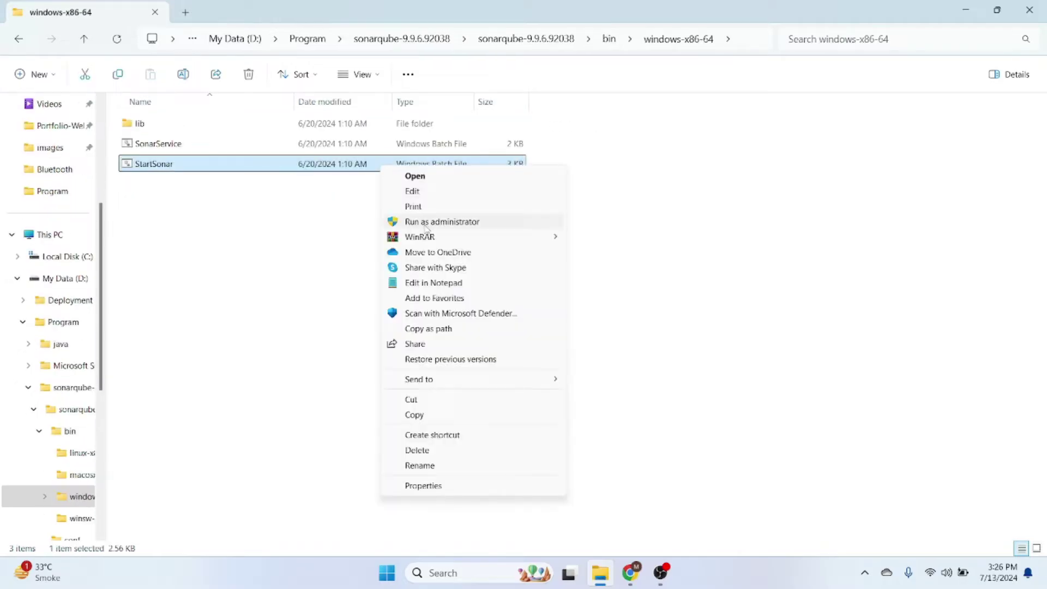
pyautogui.click(434, 227)
pyautogui.click(543, 401)
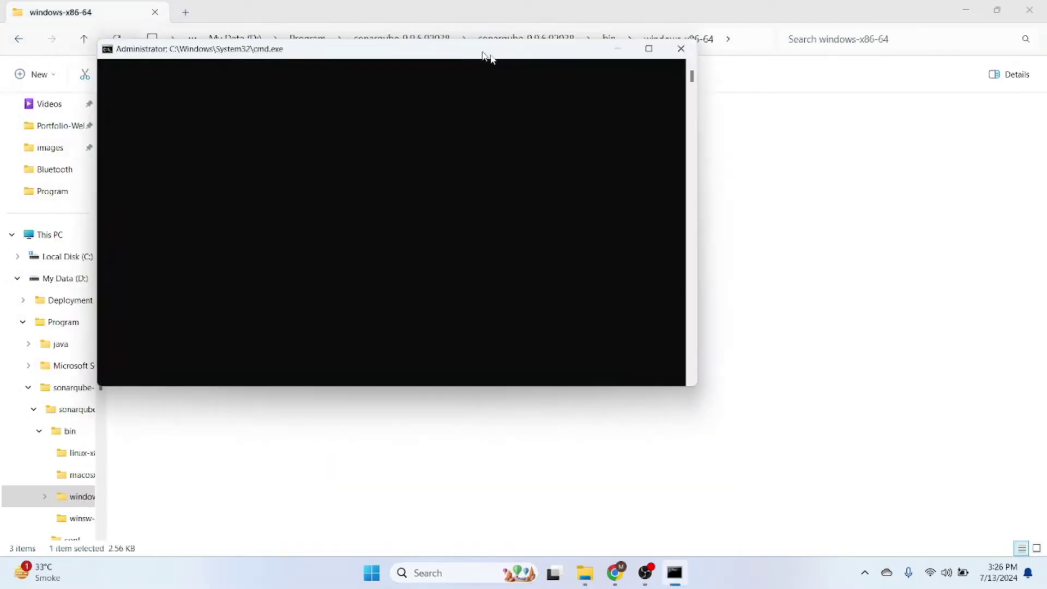
pyautogui.moveTo(488, 54); pyautogui.dragTo(553, 150)
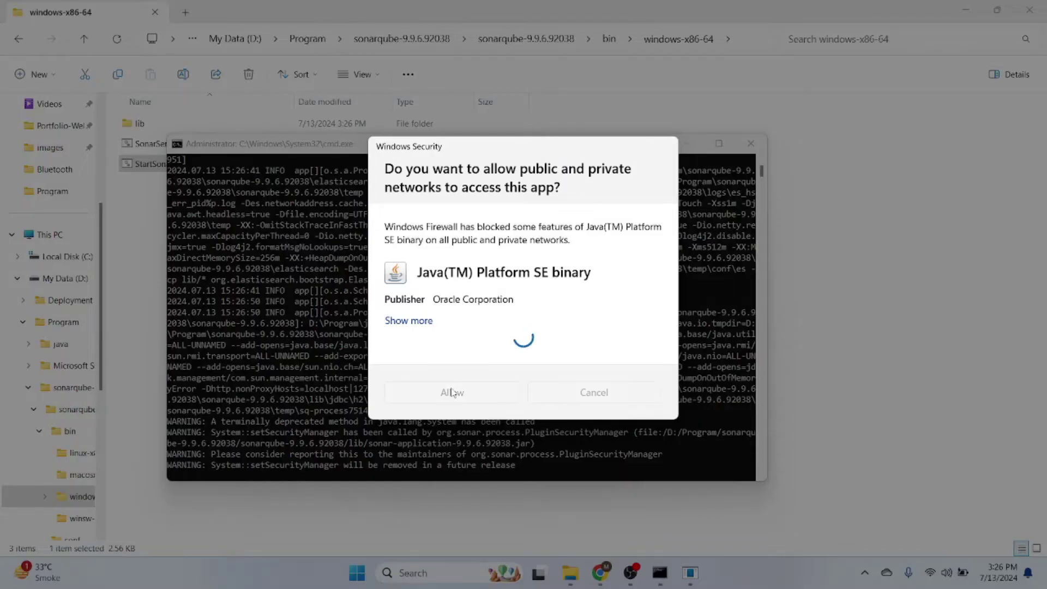
pyautogui.scroll(-3, 482, 375)
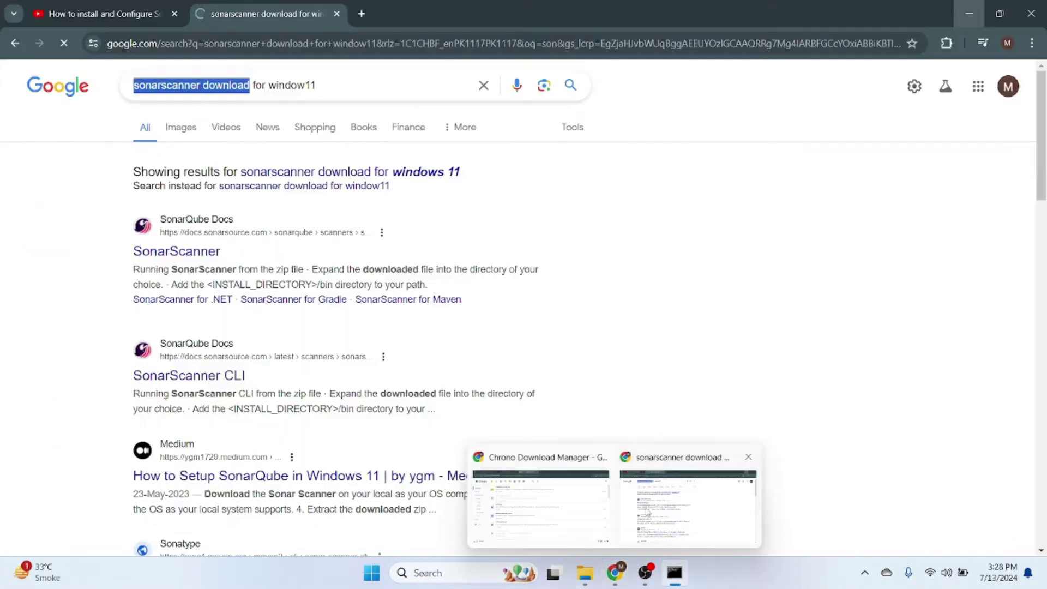
pyautogui.click(654, 490)
pyautogui.click(366, 12)
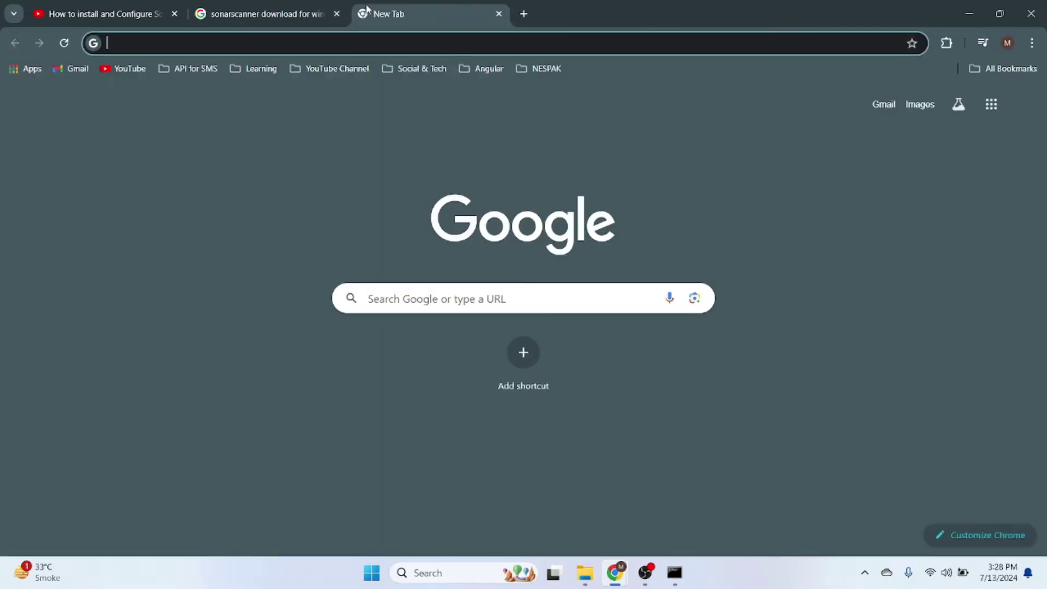
pyautogui.write('localhost:9000')
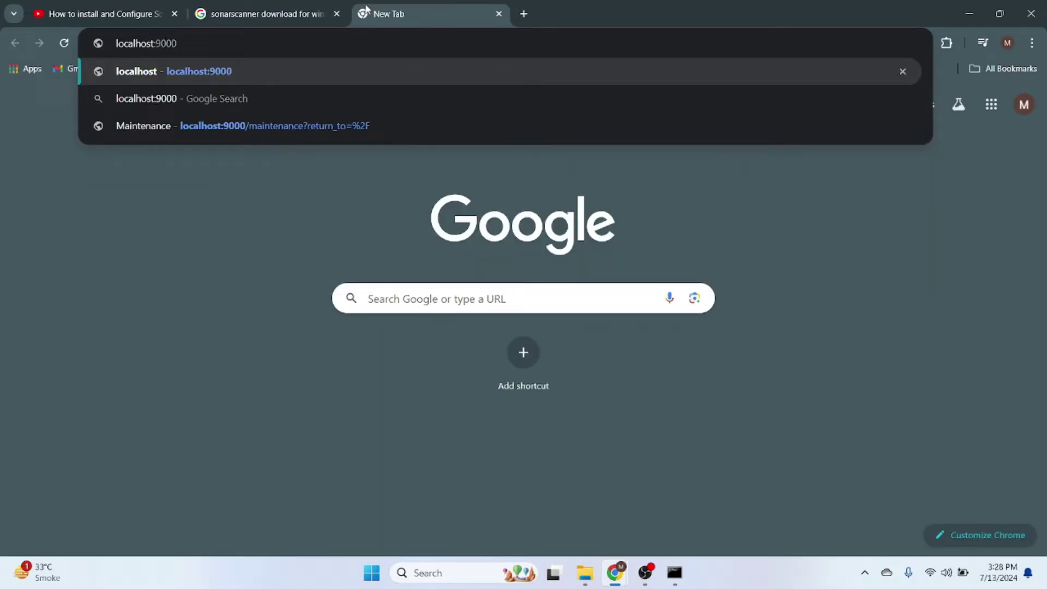
pyautogui.press('Return')
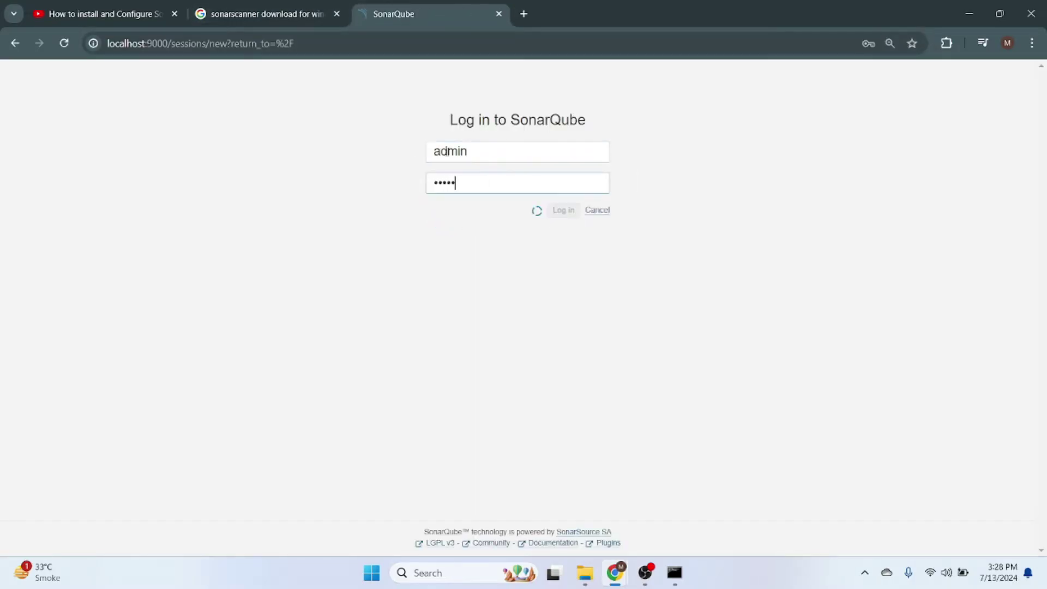
pyautogui.click(524, 282)
pyautogui.write('admin')
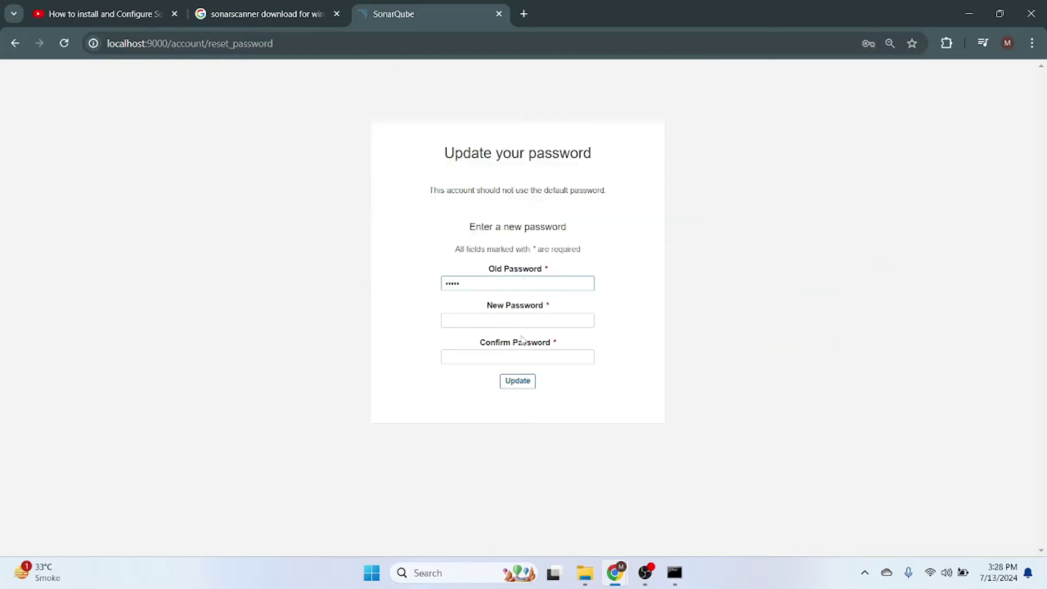
pyautogui.click(517, 382)
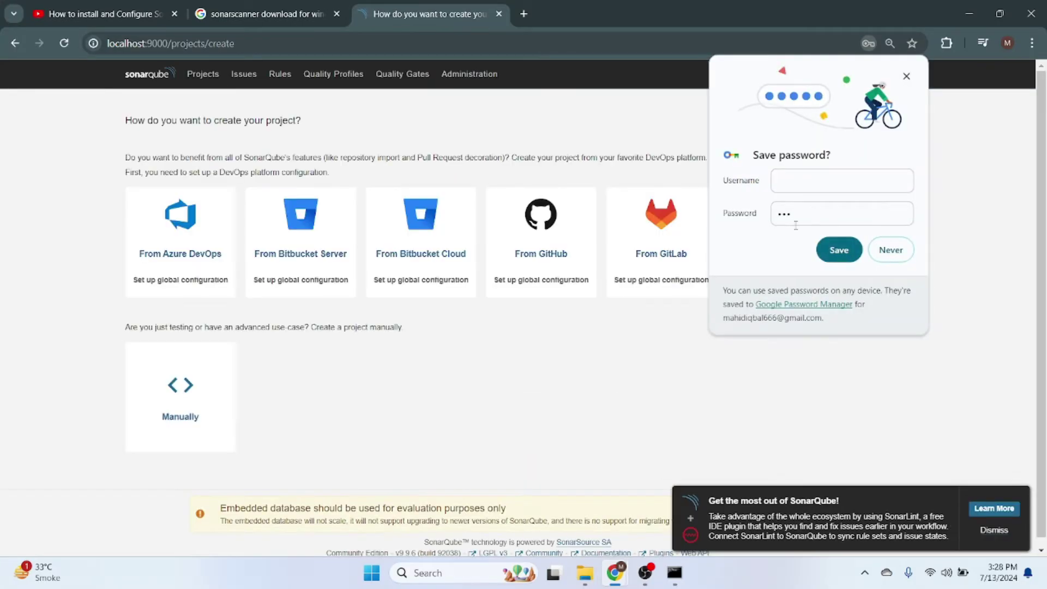
# - Save the login in Chrome, dismiss the tip, and choose manual project creation
pyautogui.click(838, 251)
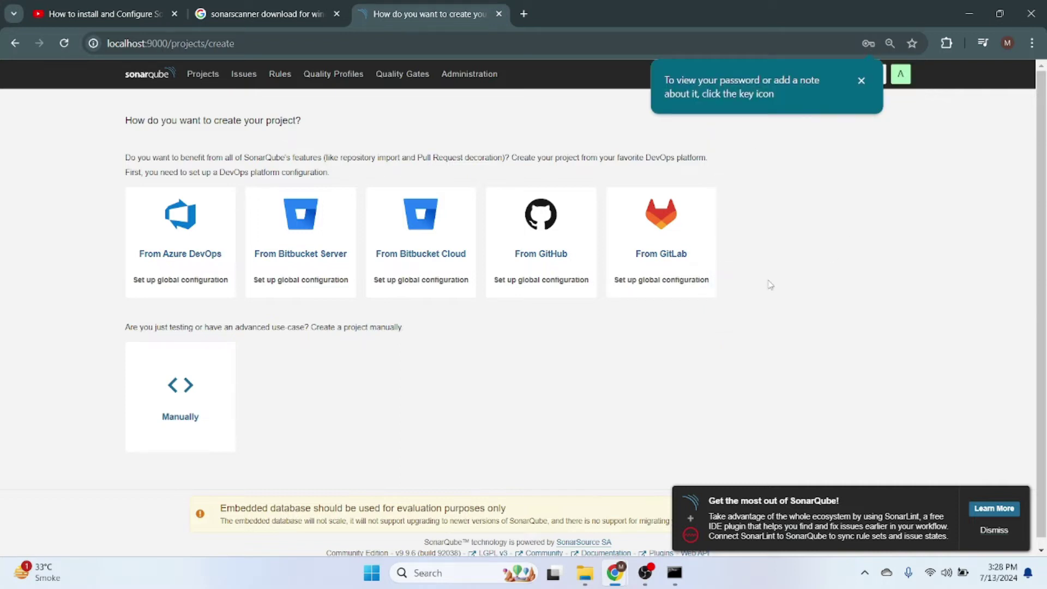
pyautogui.click(860, 80)
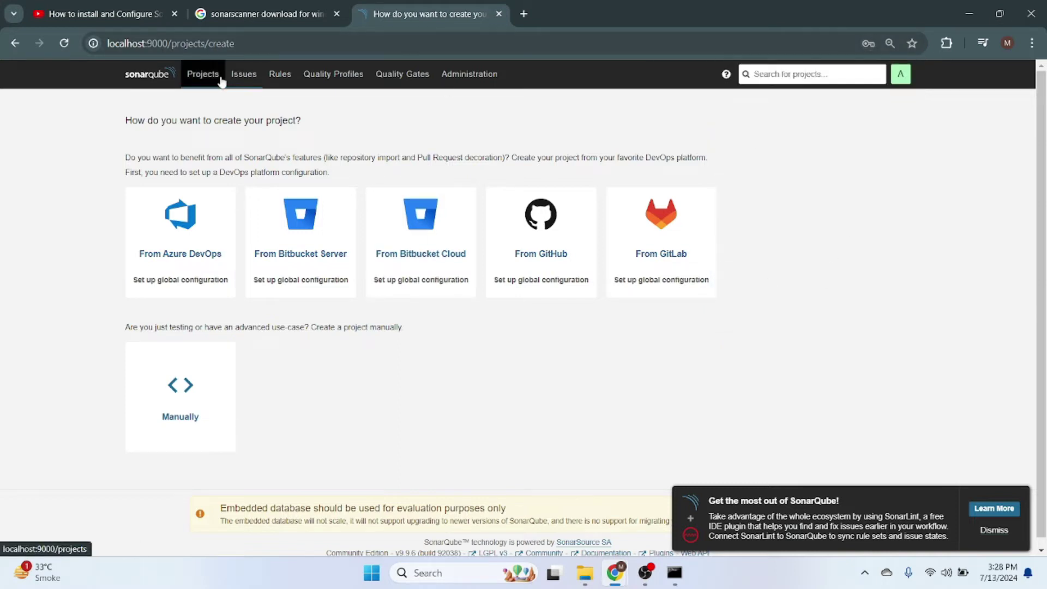
pyautogui.click(185, 399)
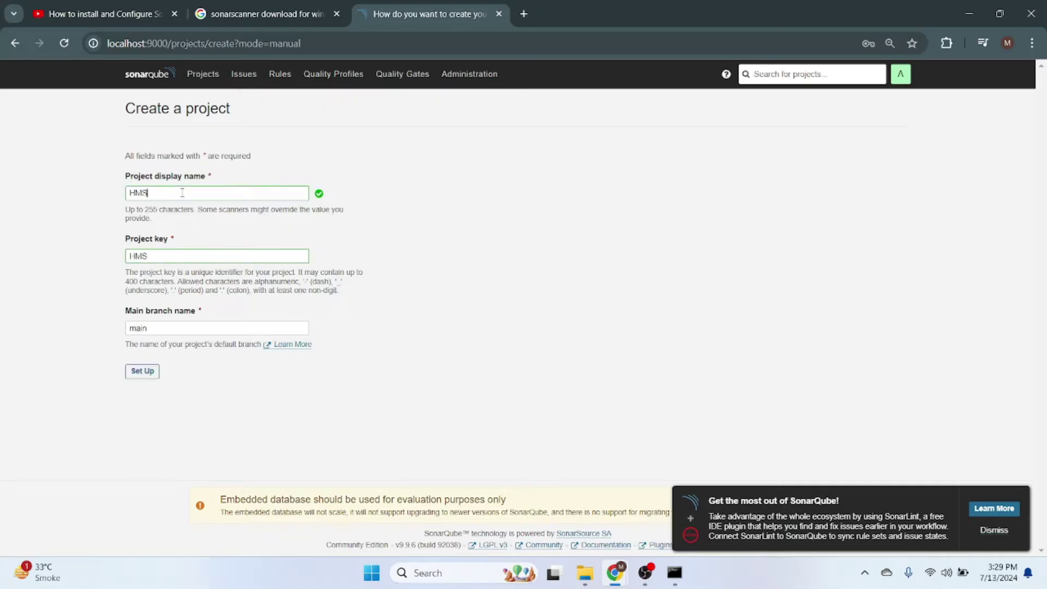
# - Create HMS for local analysis, generate its token, and choose .NET Framework
pyautogui.click(141, 373)
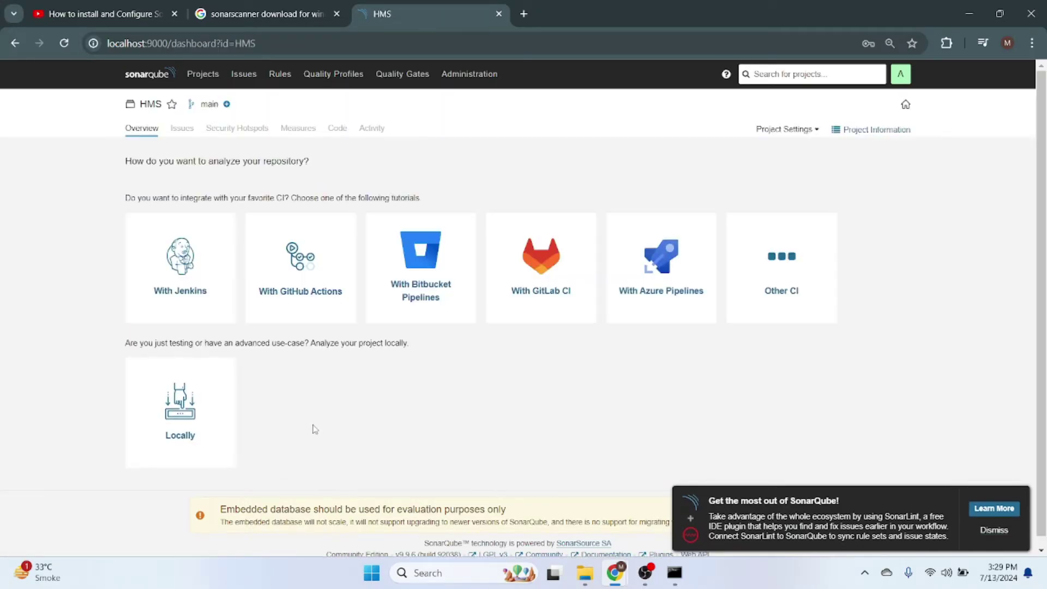
pyautogui.click(178, 425)
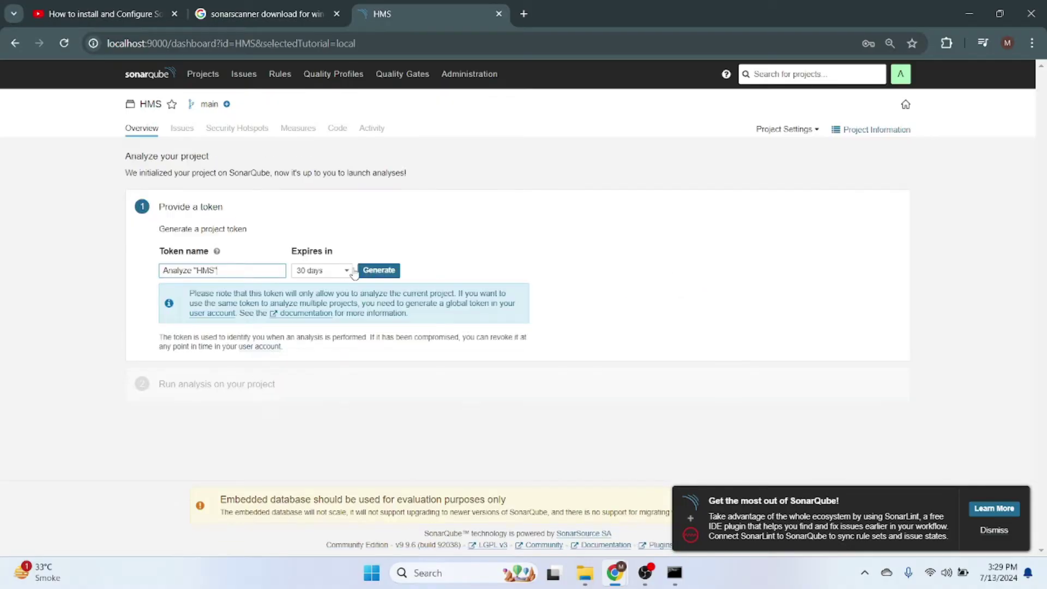
pyautogui.click(385, 272)
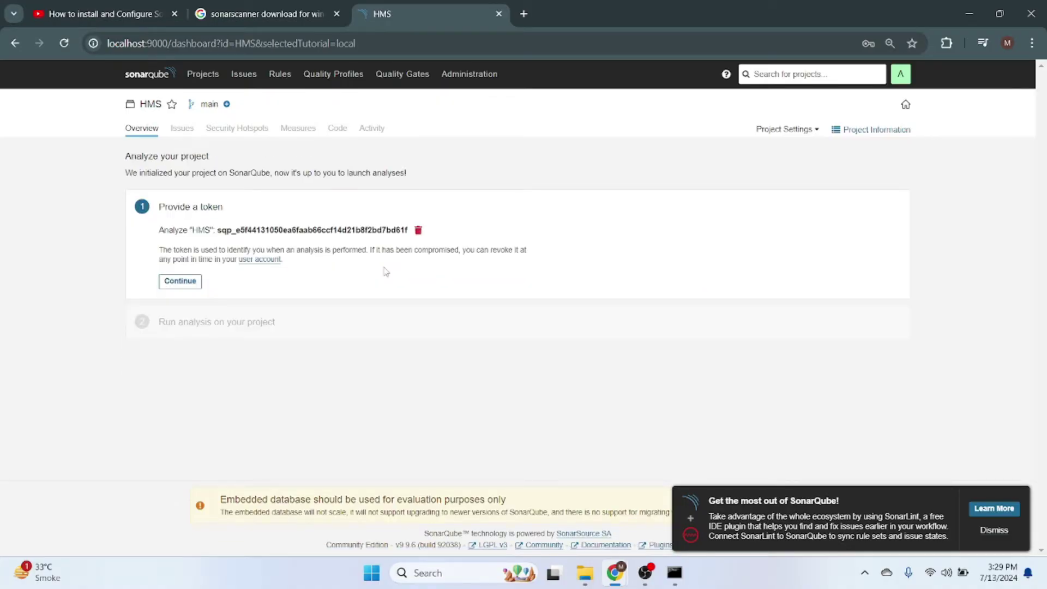
pyautogui.click(183, 287)
pyautogui.click(240, 291)
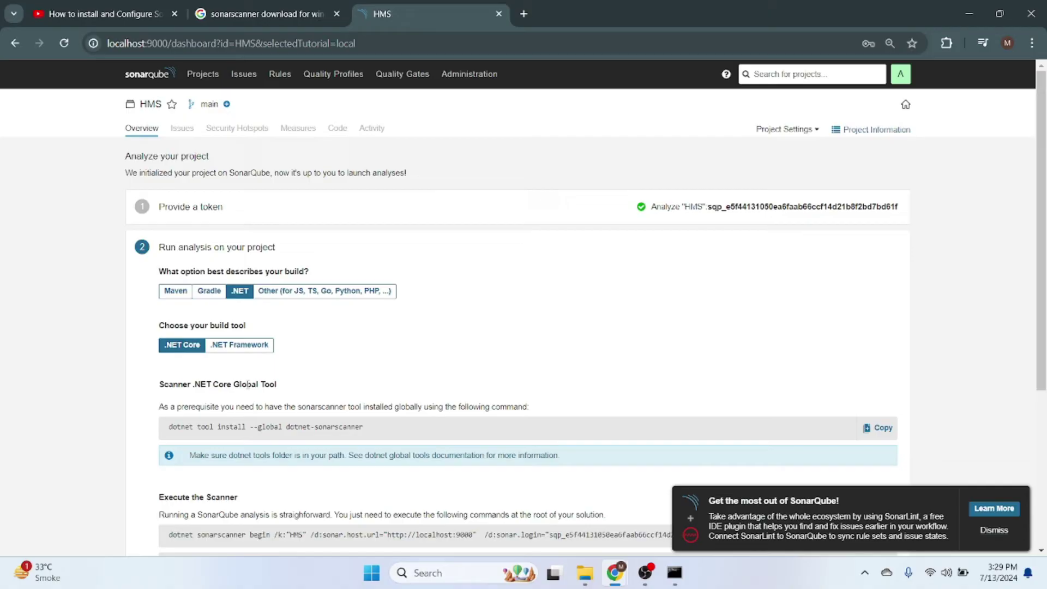
pyautogui.scroll(-1, 246, 383)
pyautogui.click(266, 290)
pyautogui.scroll(-2, 333, 364)
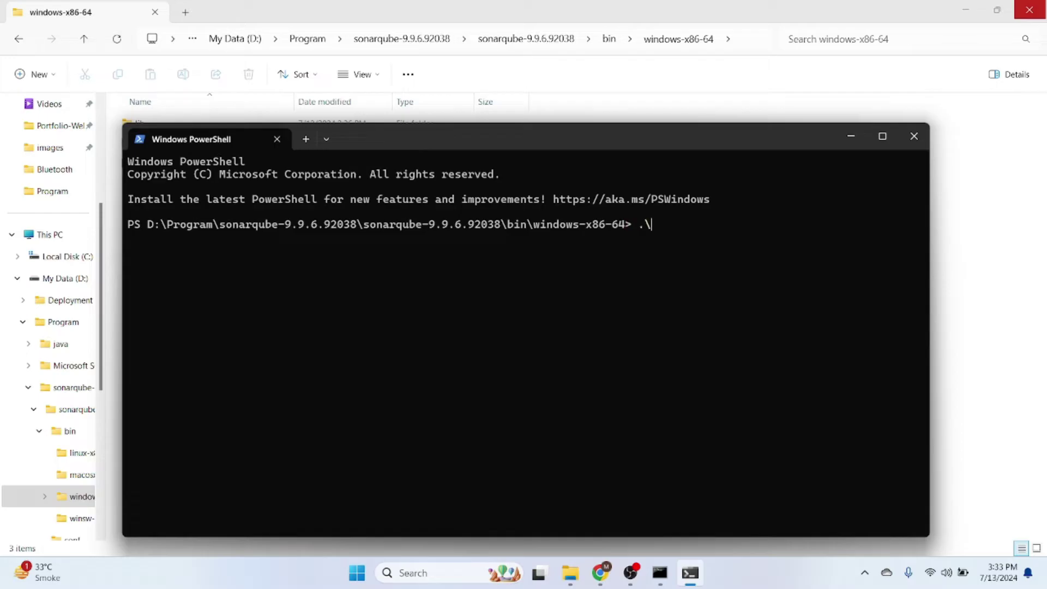
# - Run SonarService.bat install in PowerShell, copying the script name from File Explorer
pyautogui.click(570, 572)
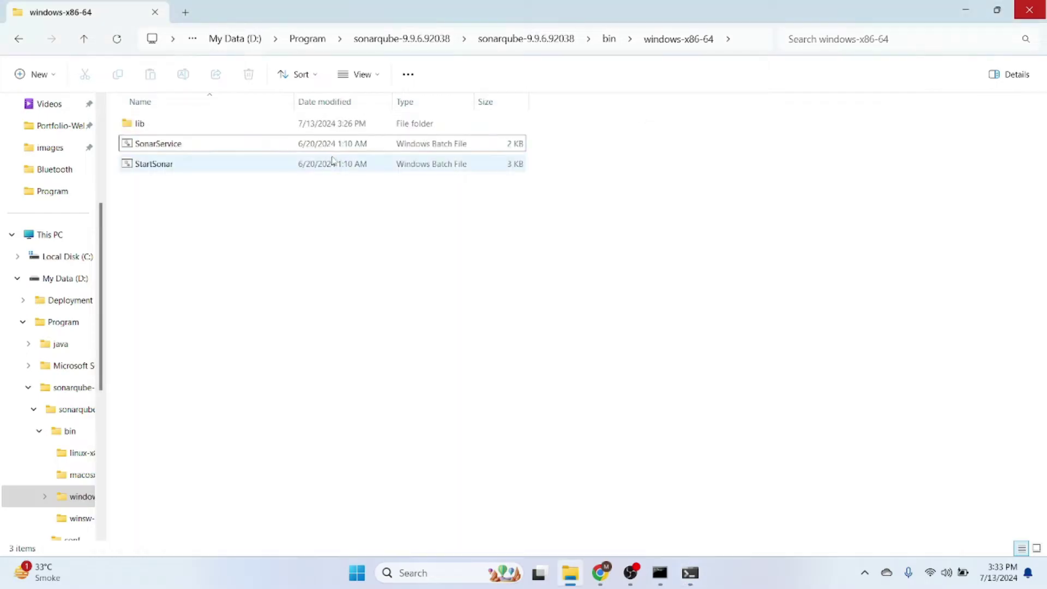
pyautogui.click(164, 143)
pyautogui.press('F2')
pyautogui.hotkey('ctrl', 'c')
pyautogui.click(689, 572)
pyautogui.hotkey('ctrl', 'v')
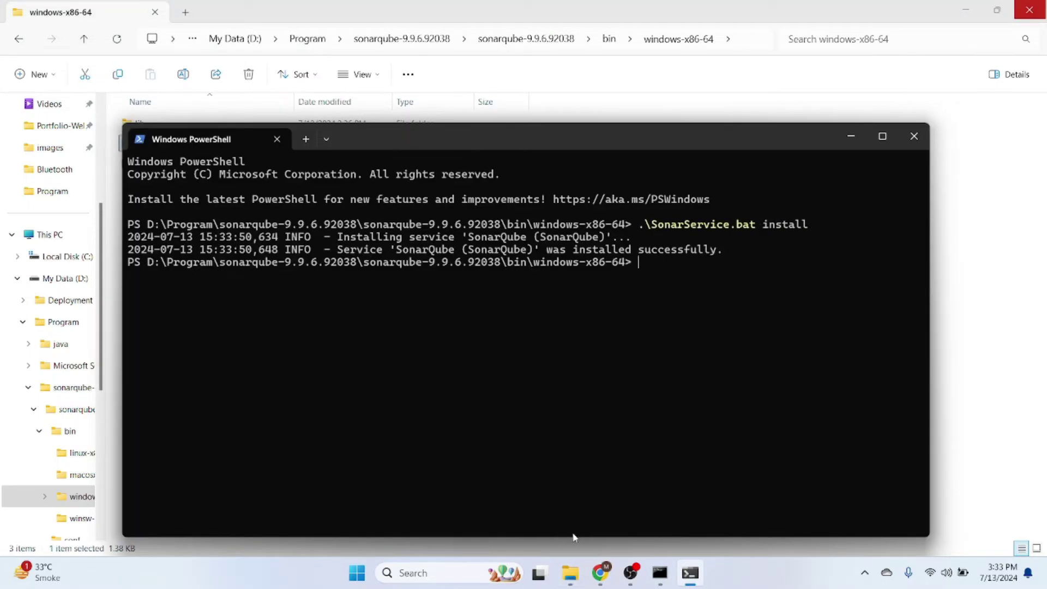
# - Start the SonarQube service from the Services console
pyautogui.press('super')
pyautogui.write('services')
pyautogui.press('Return')
pyautogui.press('s')
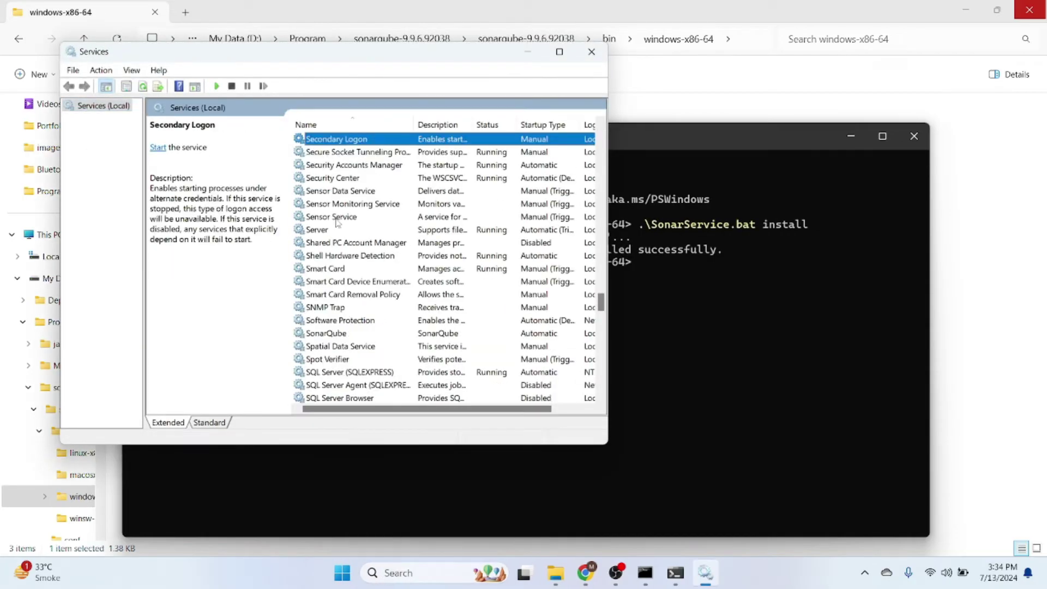
pyautogui.rightClick(348, 335)
pyautogui.click(382, 344)
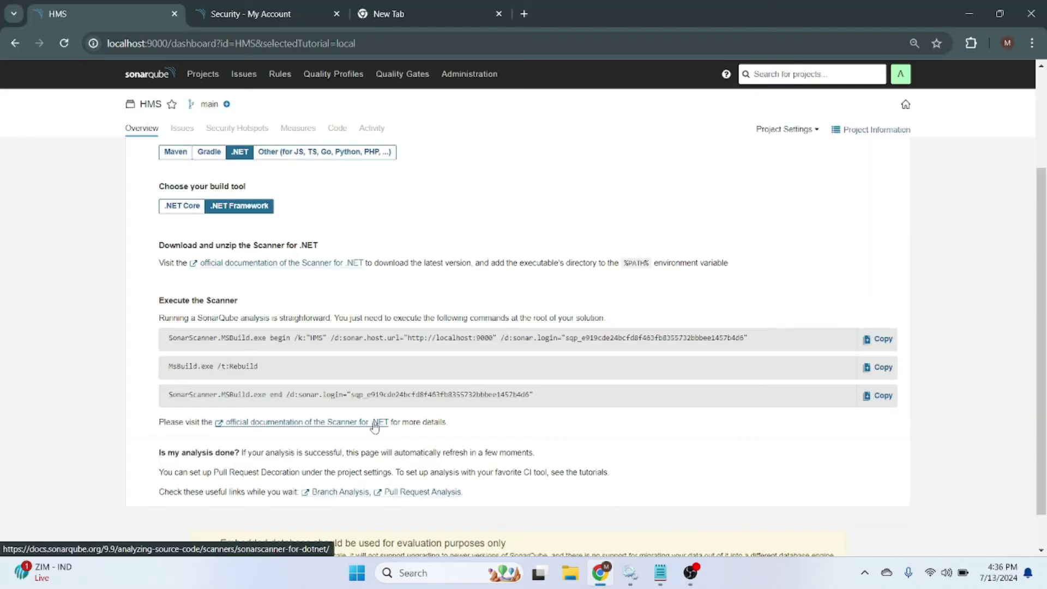
# - Download the SonarScanner for .NET Framework zip and extract it with WinRAR into D:\Program
pyautogui.click(373, 424)
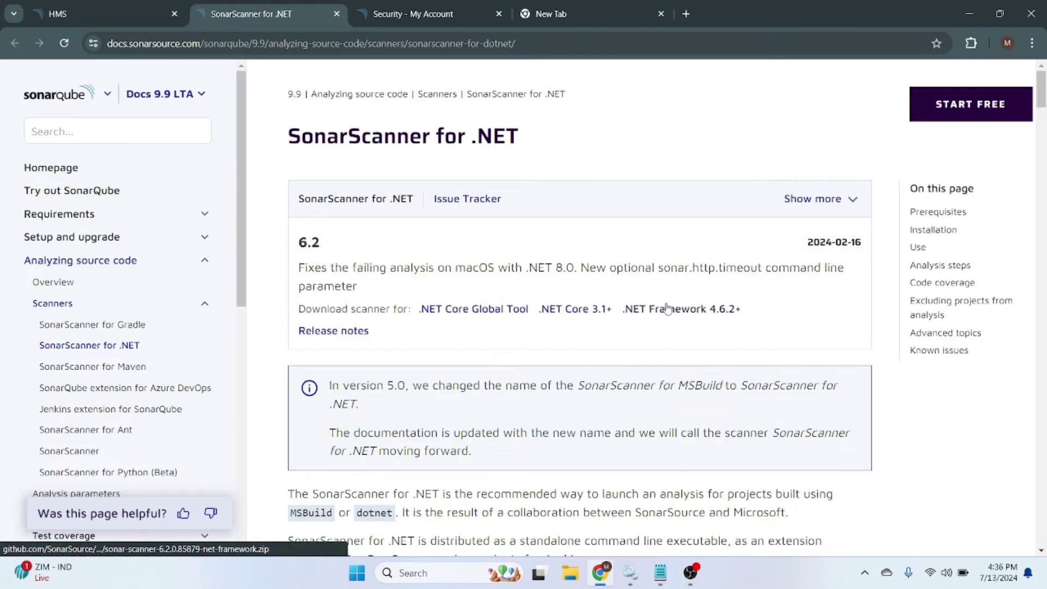
pyautogui.click(666, 308)
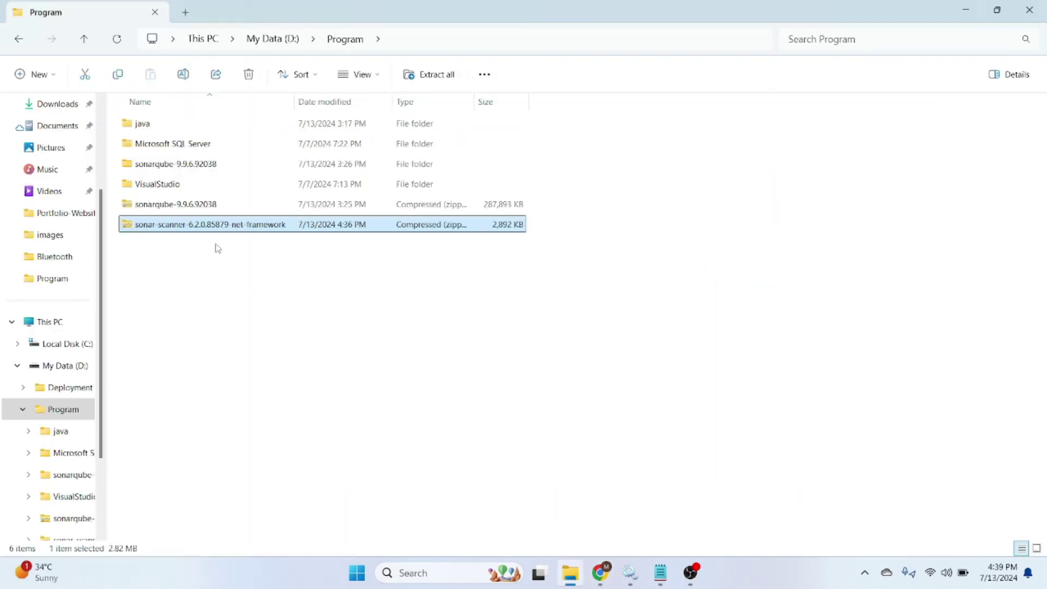
pyautogui.rightClick(209, 225)
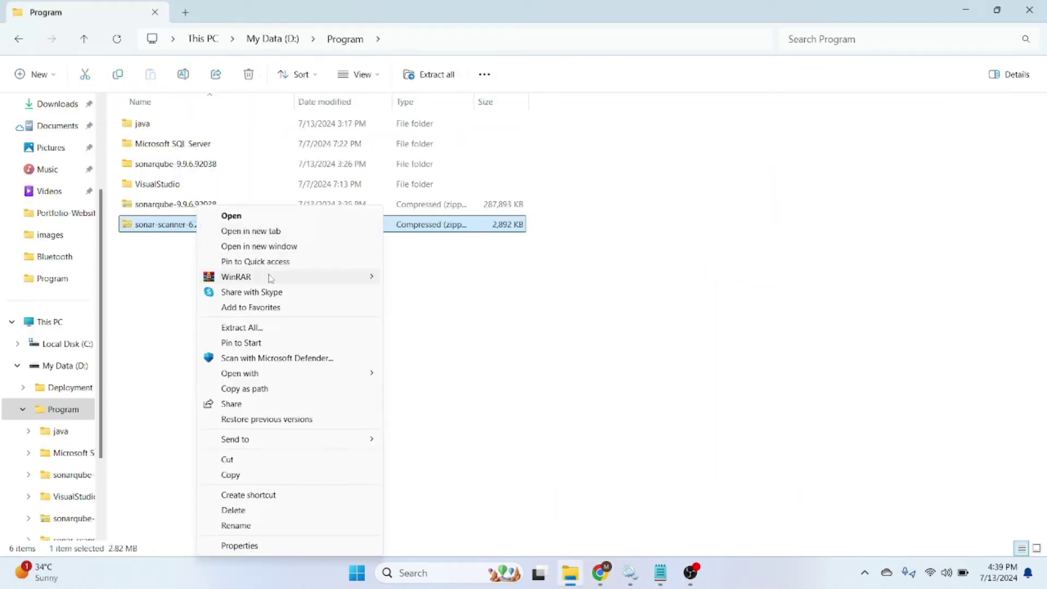
pyautogui.click(246, 327)
pyautogui.click(581, 444)
# - Open the extracted sonar-scanner-6.2.0.85879-net-framework folder and launch SonarScanner.MSBuild
pyautogui.doubleClick(286, 185)
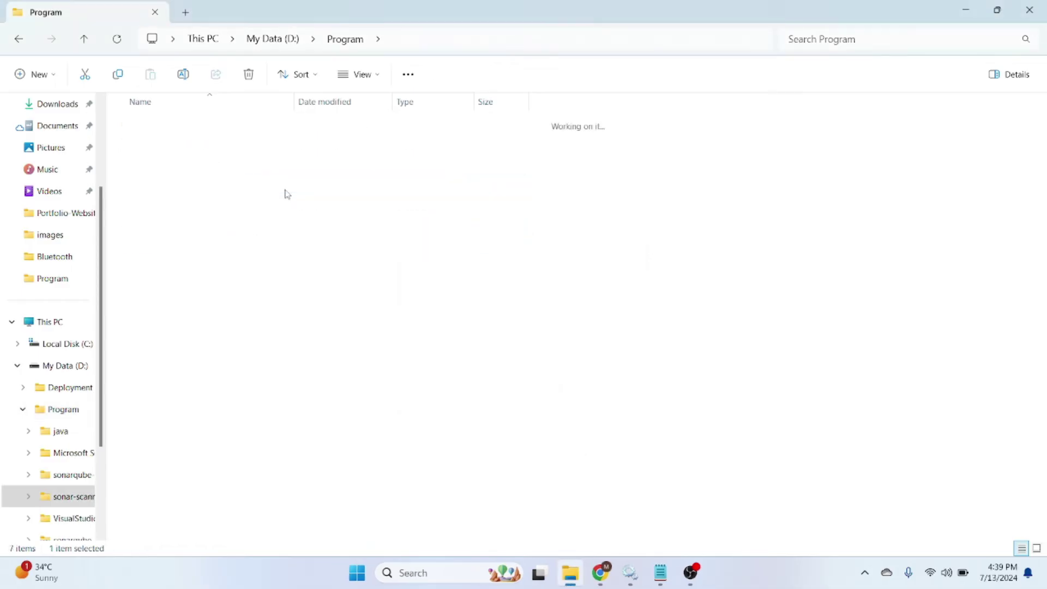
pyautogui.click(197, 307)
pyautogui.doubleClick(198, 306)
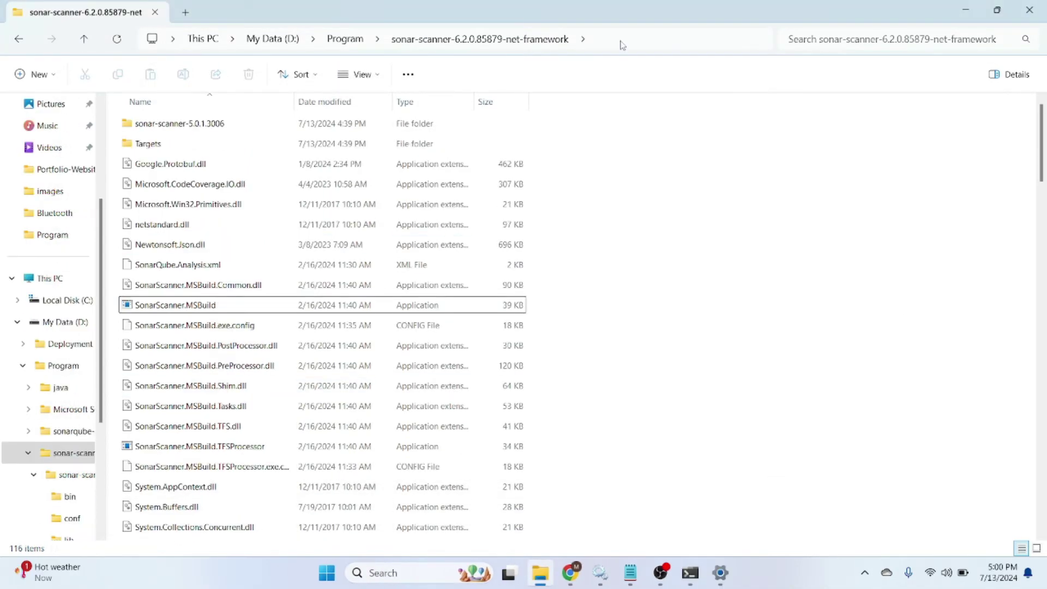
# - Add the copied sonar-scanner folder path as a new entry in the system Path variable
pyautogui.click(620, 40)
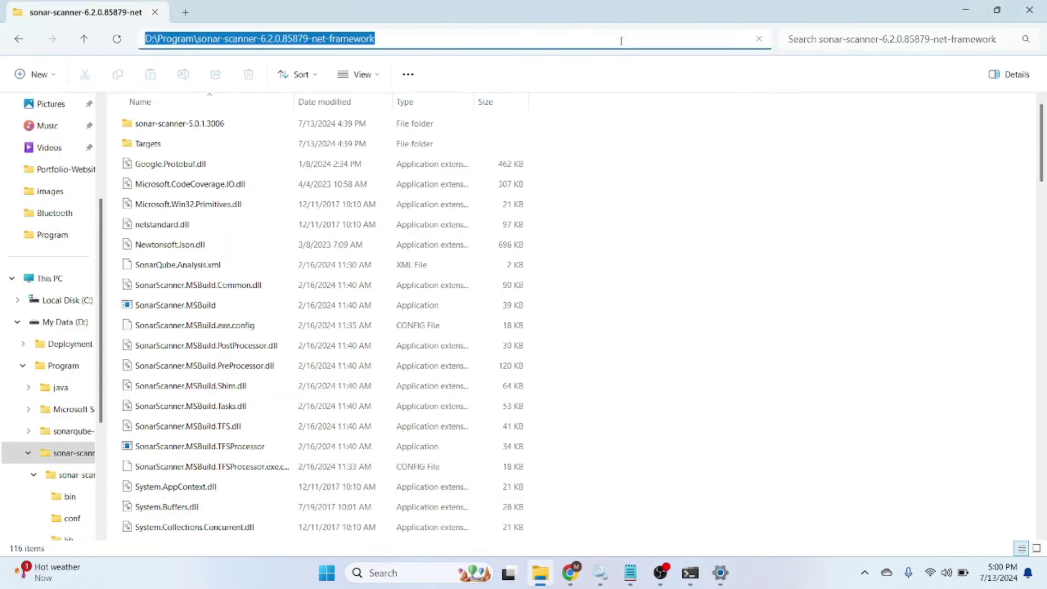
pyautogui.press('super')
pyautogui.write('path')
pyautogui.click(372, 262)
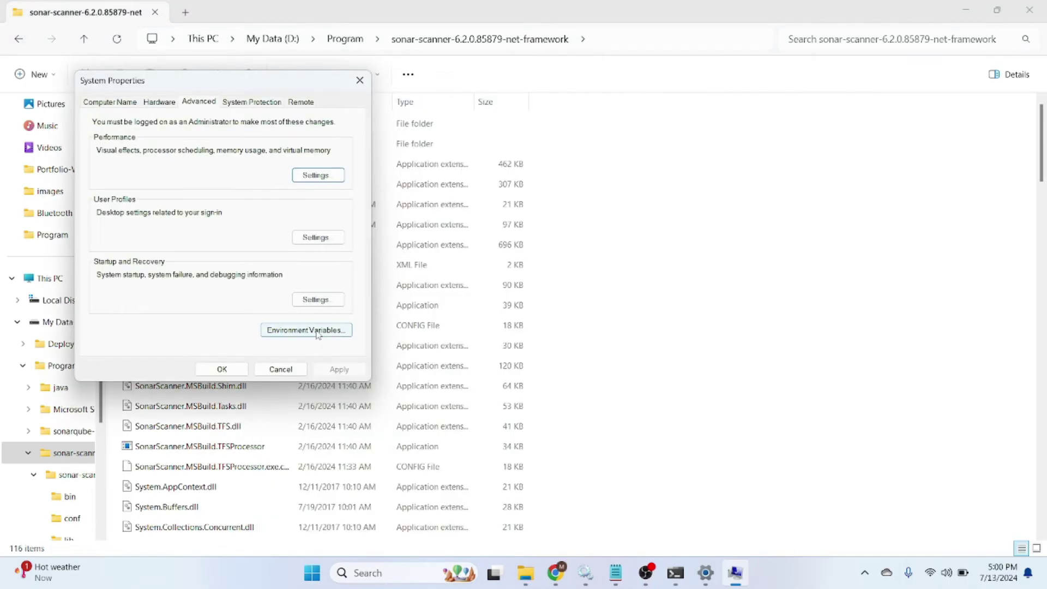
pyautogui.click(298, 329)
pyautogui.click(374, 369)
pyautogui.click(613, 426)
pyautogui.click(652, 139)
pyautogui.hotkey('ctrl', 'v')
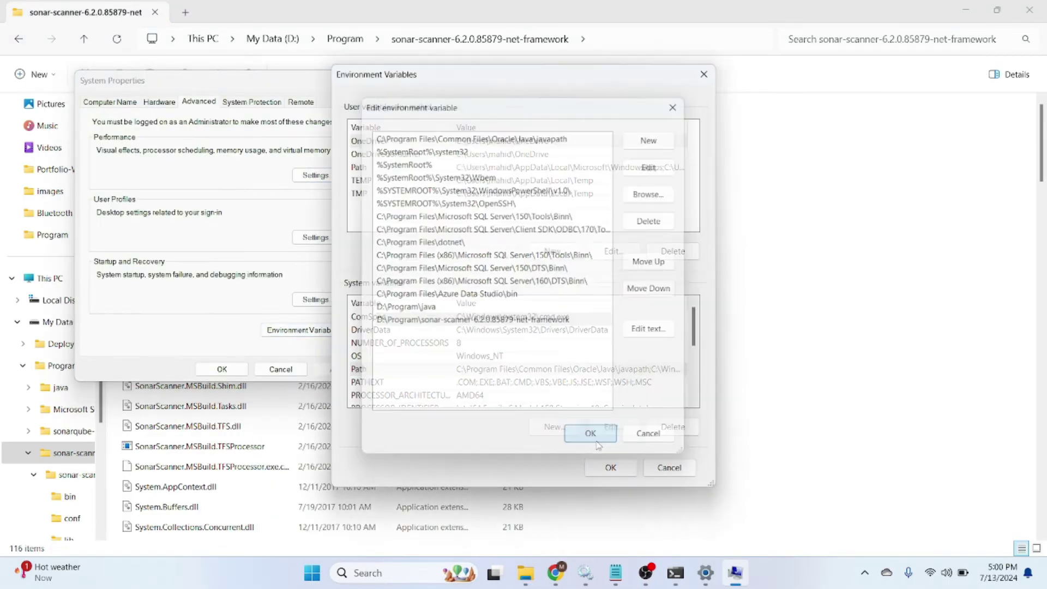
pyautogui.click(592, 434)
pyautogui.click(611, 466)
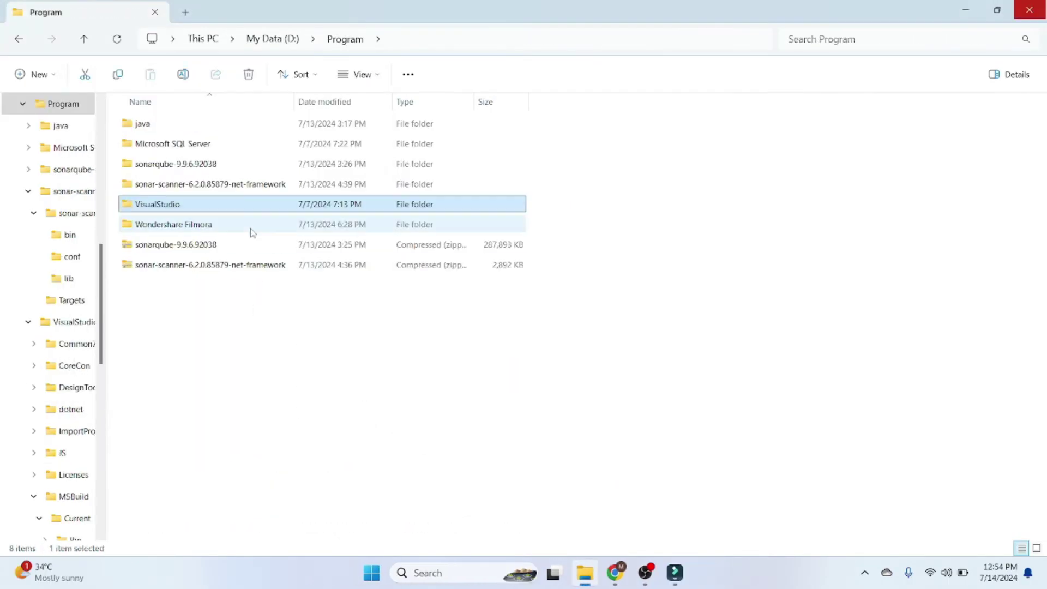
# - Browse into the VisualStudio MSBuild Current\Bin\amd64 folder in File Explorer
pyautogui.doubleClick(246, 205)
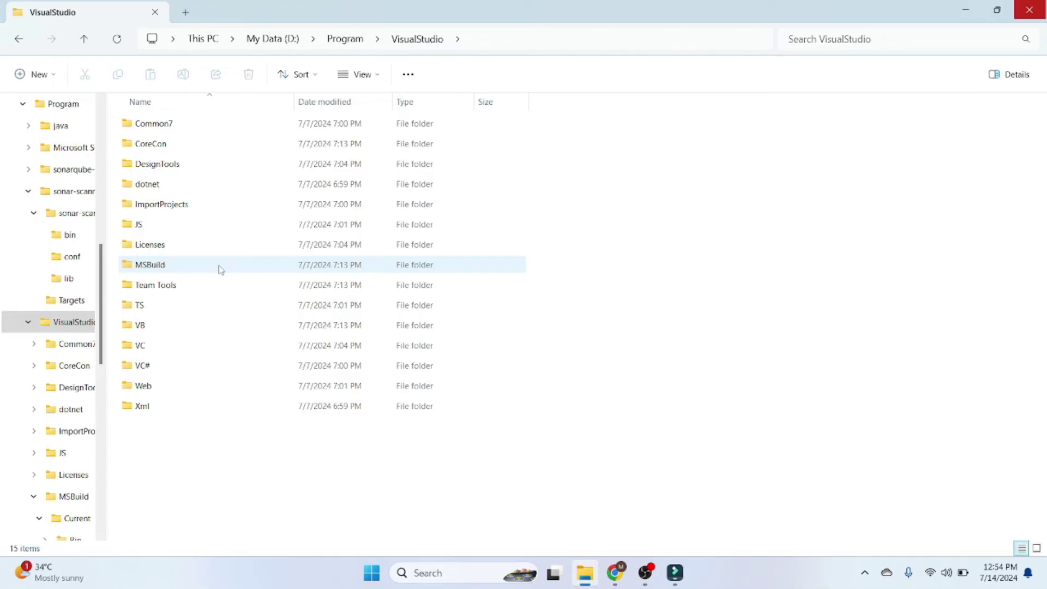
pyautogui.doubleClick(220, 265)
pyautogui.doubleClick(269, 123)
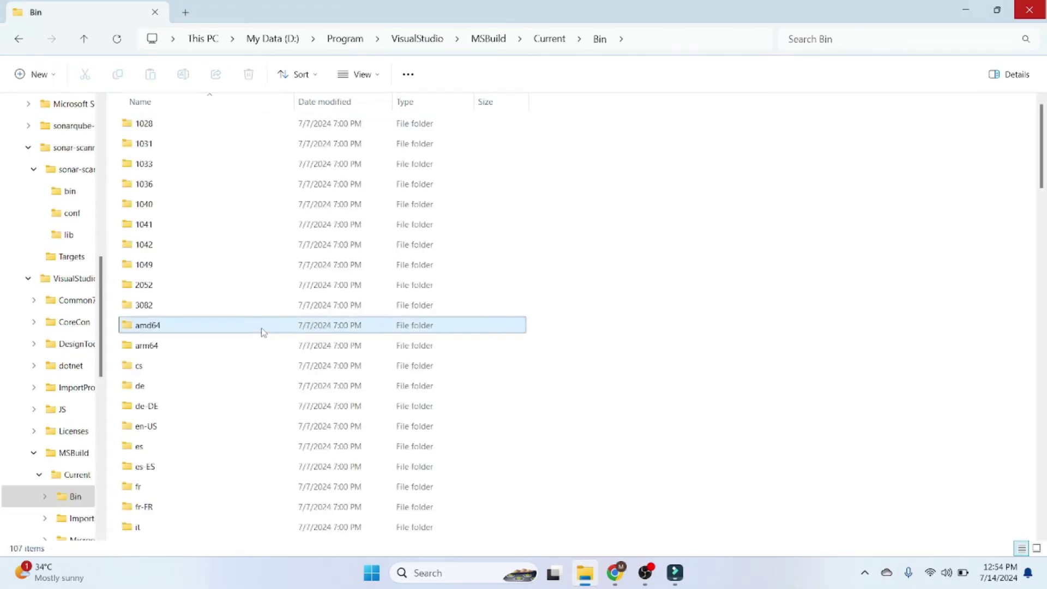
pyautogui.doubleClick(262, 331)
pyautogui.scroll(-5, 261, 331)
pyautogui.click(270, 444)
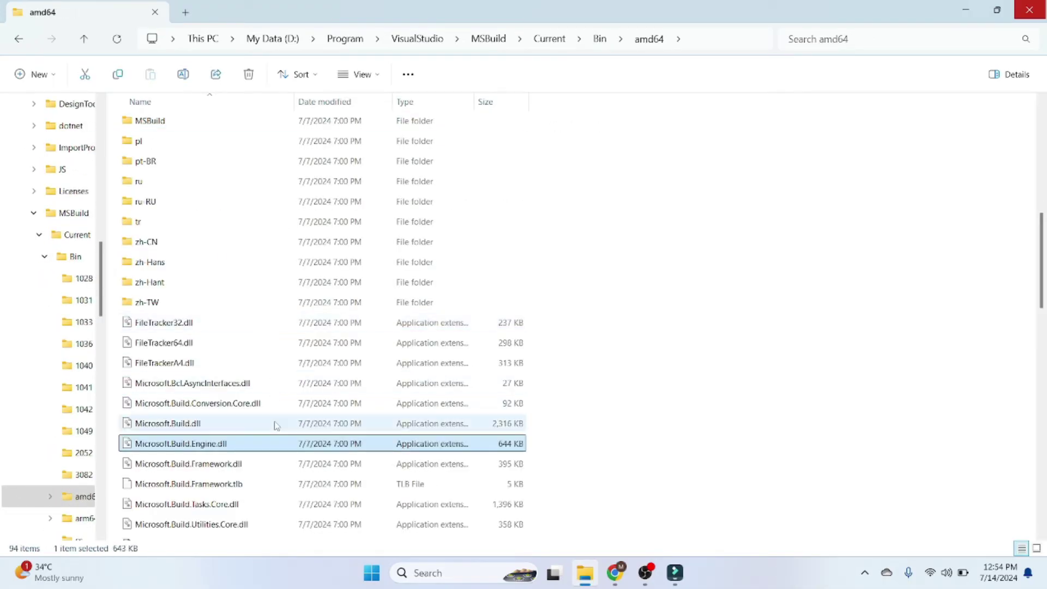
pyautogui.scroll(-5, 275, 426)
pyautogui.scroll(-5, 276, 425)
# - Reopen the system Path entries, confirm them, and close System Properties
pyautogui.press('super')
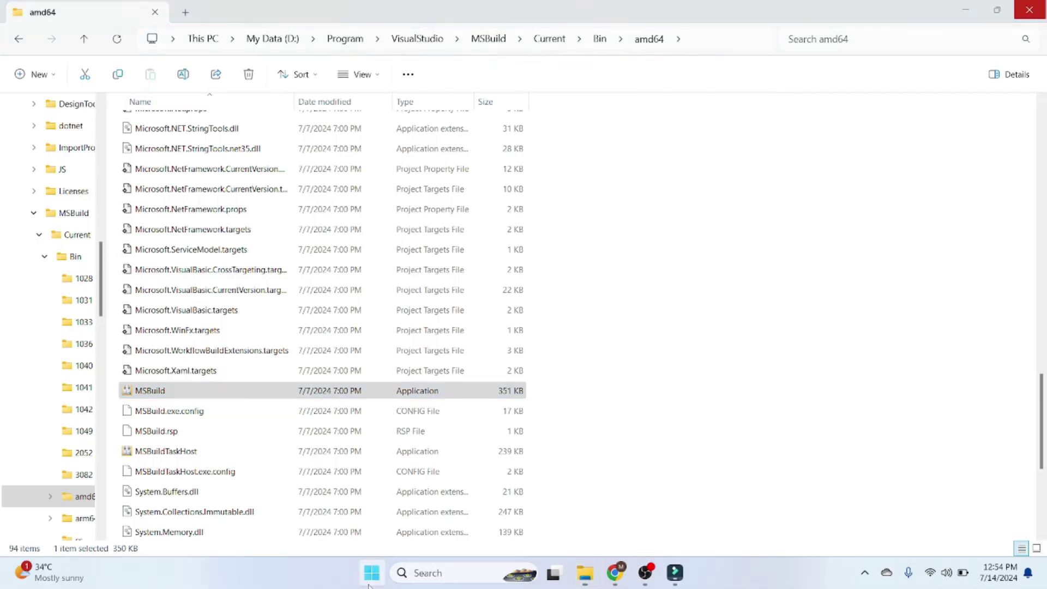
pyautogui.write('path')
pyautogui.press('Return')
pyautogui.hotkey('alt', 'n')
pyautogui.click(482, 369)
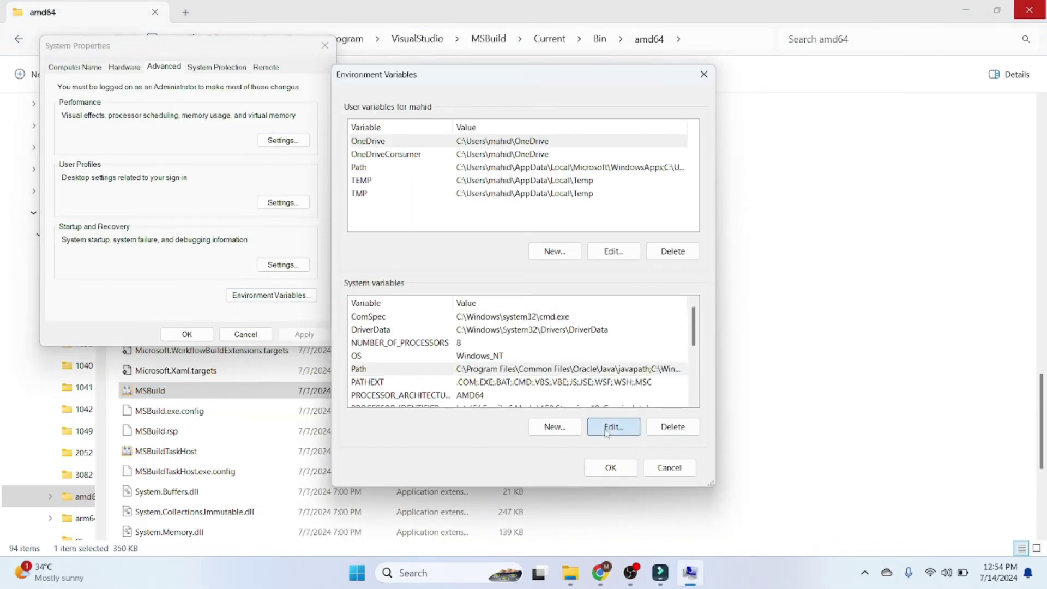
pyautogui.click(612, 426)
pyautogui.click(592, 436)
pyautogui.click(610, 466)
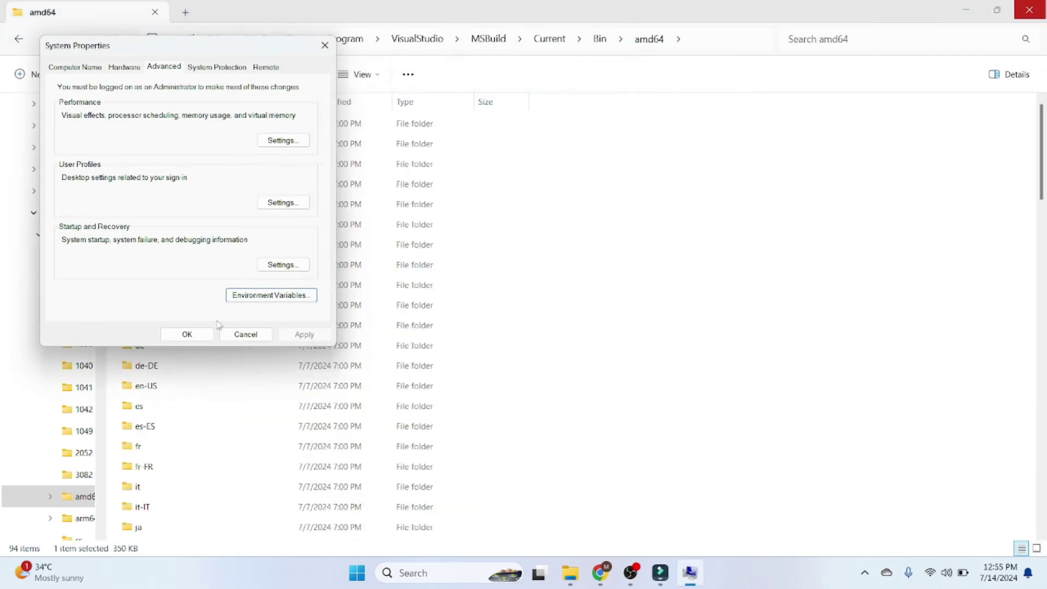
pyautogui.click(187, 334)
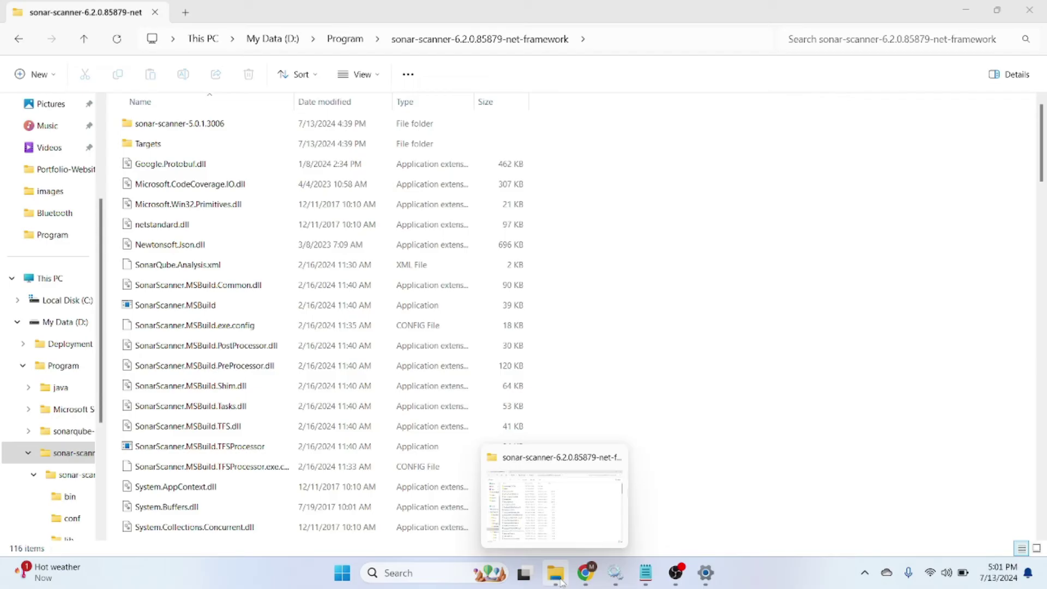
# - Open Windows PowerShell in the HMS project folder under Downloads
pyautogui.rightClick(556, 575)
pyautogui.click(523, 494)
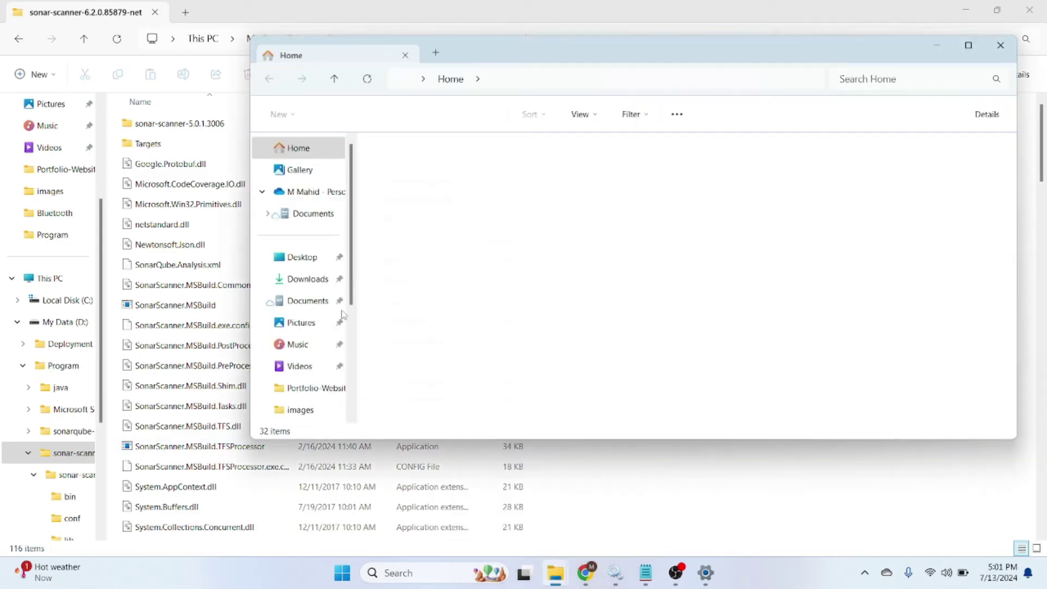
pyautogui.click(308, 279)
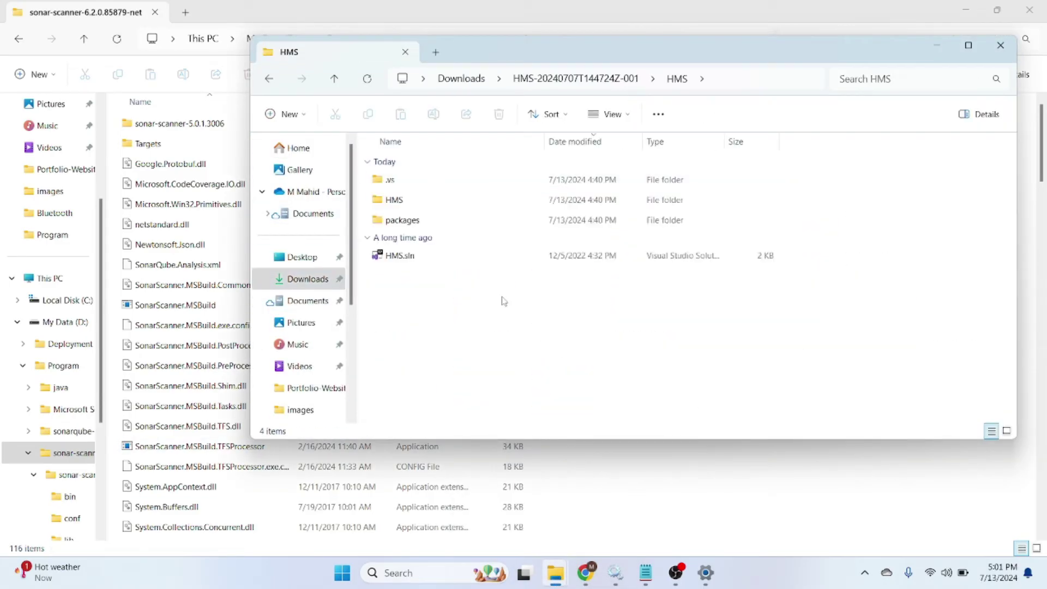
pyautogui.rightClick(499, 300)
pyautogui.click(588, 427)
pyautogui.click(573, 572)
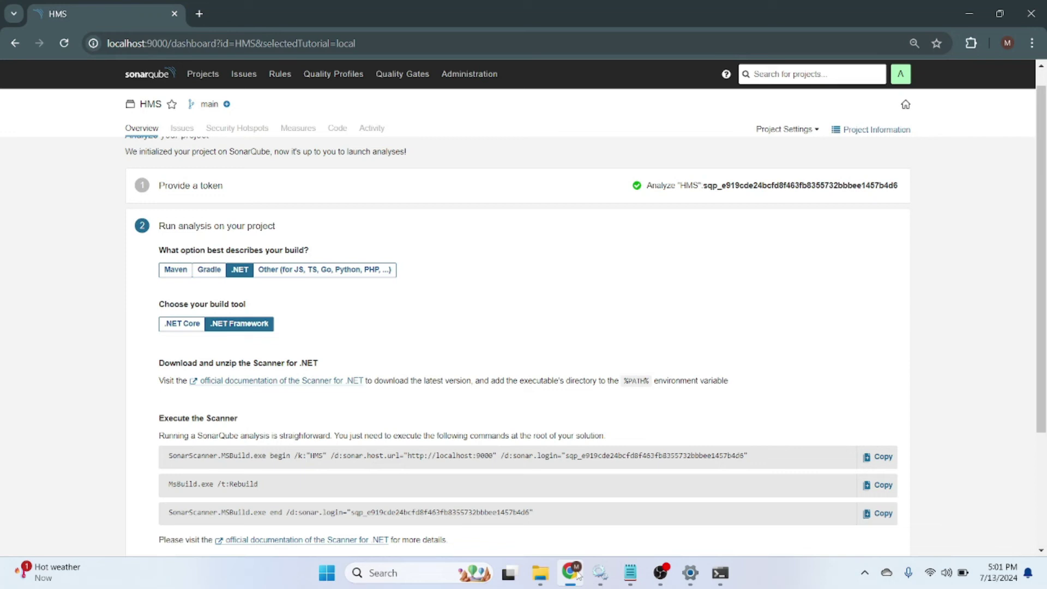
# - Paste and run the SonarScanner.MSBuild begin command in PowerShell
pyautogui.click(720, 574)
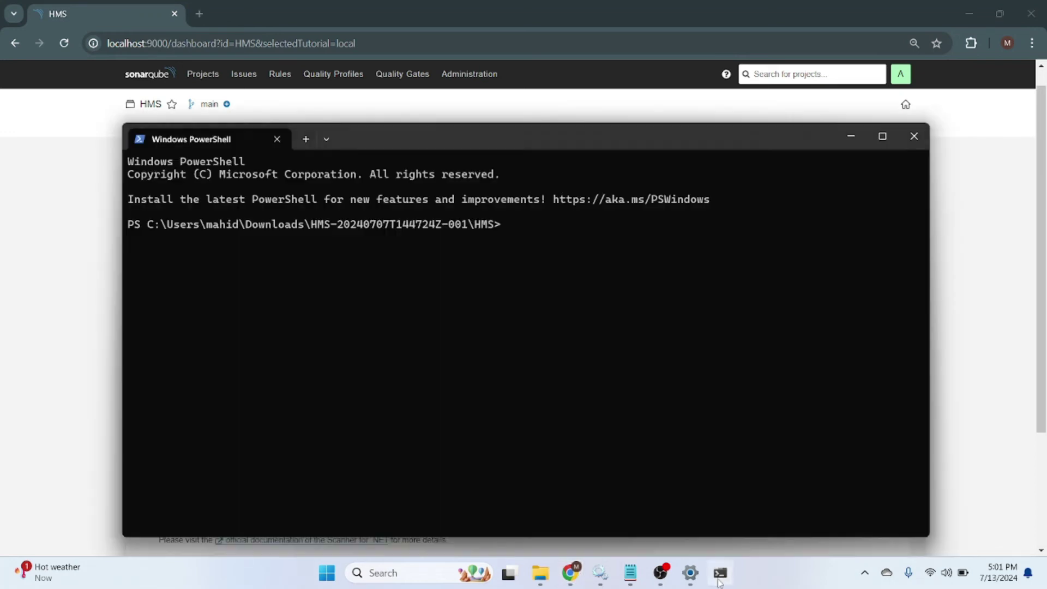
pyautogui.hotkey('ctrl', 'v')
pyautogui.press('Return')
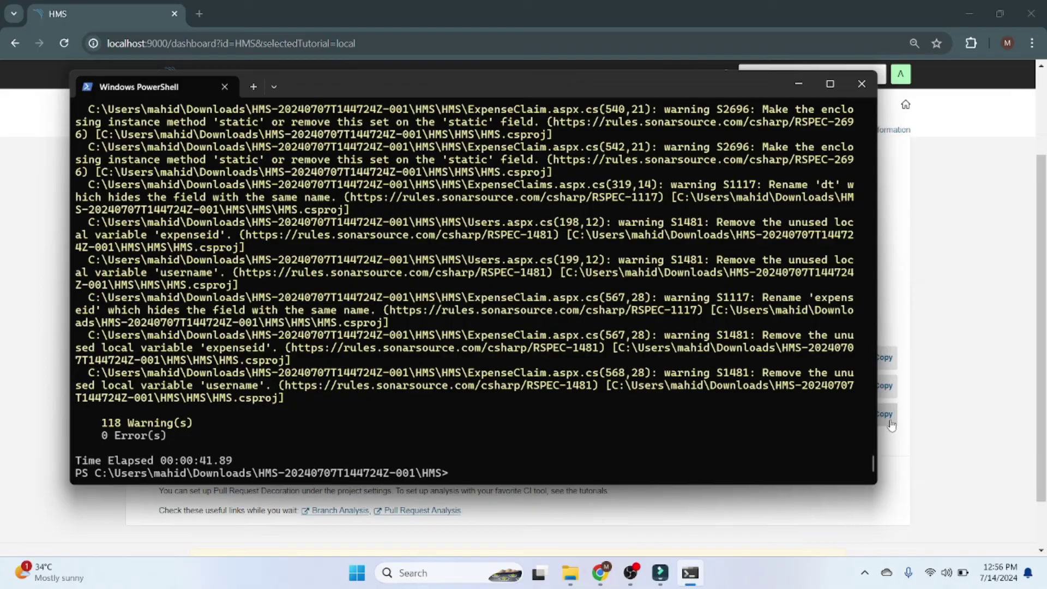
# - Run the SonarScanner.MSBuild end command so results upload to localhost:9000
pyautogui.click(890, 423)
pyautogui.click(691, 575)
pyautogui.hotkey('ctrl', 'v')
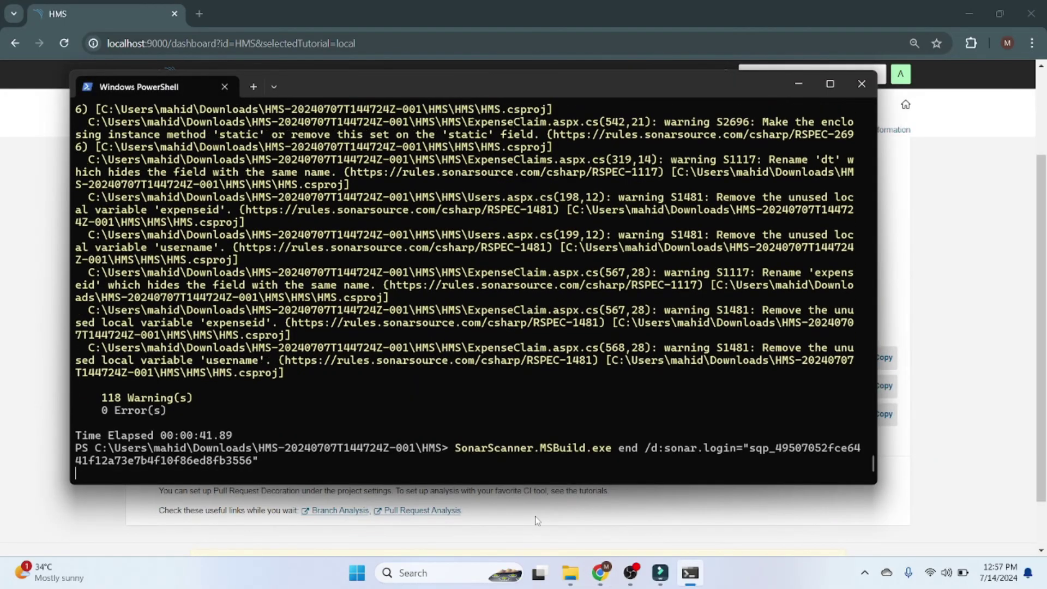
pyautogui.press('Return')
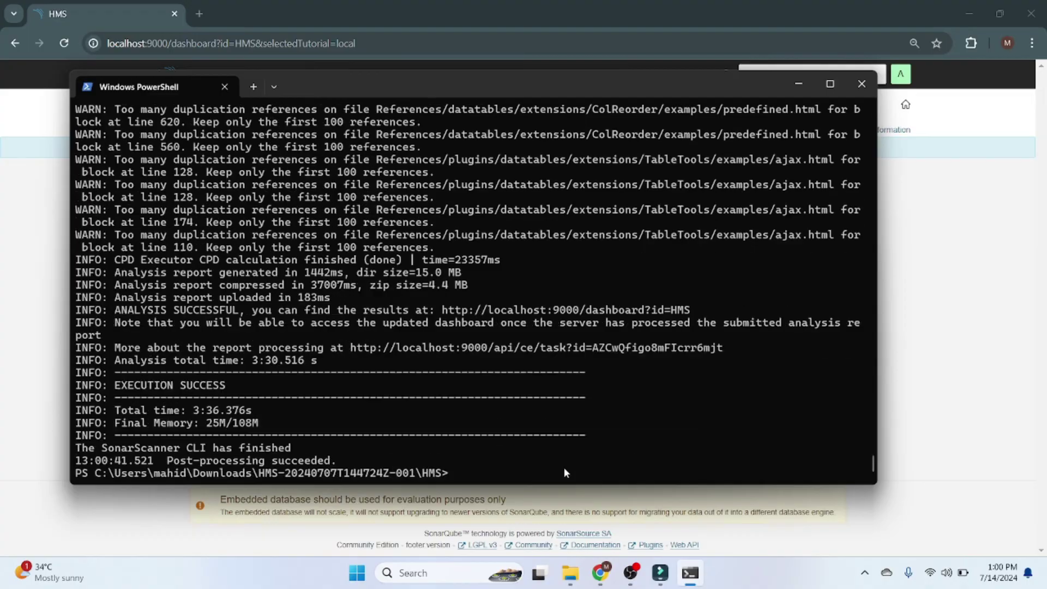
# - Open the first HMS bug, Dashboard.aspx's missing alt attribute, and read why it matters
pyautogui.hotkey('alt', 'Tab')
pyautogui.scroll(-1, 504, 429)
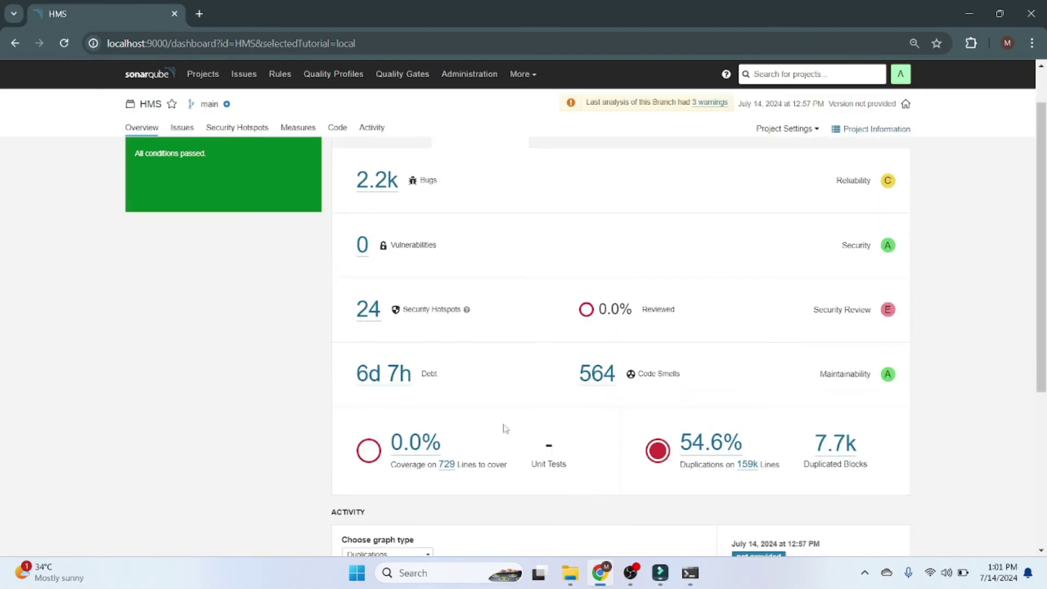
pyautogui.scroll(1, 502, 428)
pyautogui.click(379, 237)
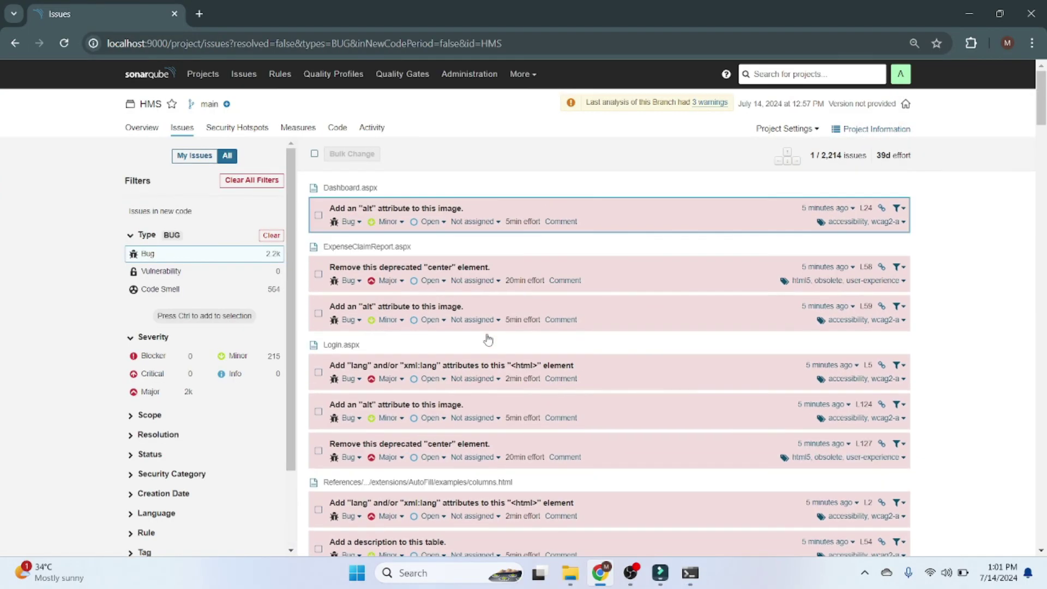
pyautogui.click(413, 208)
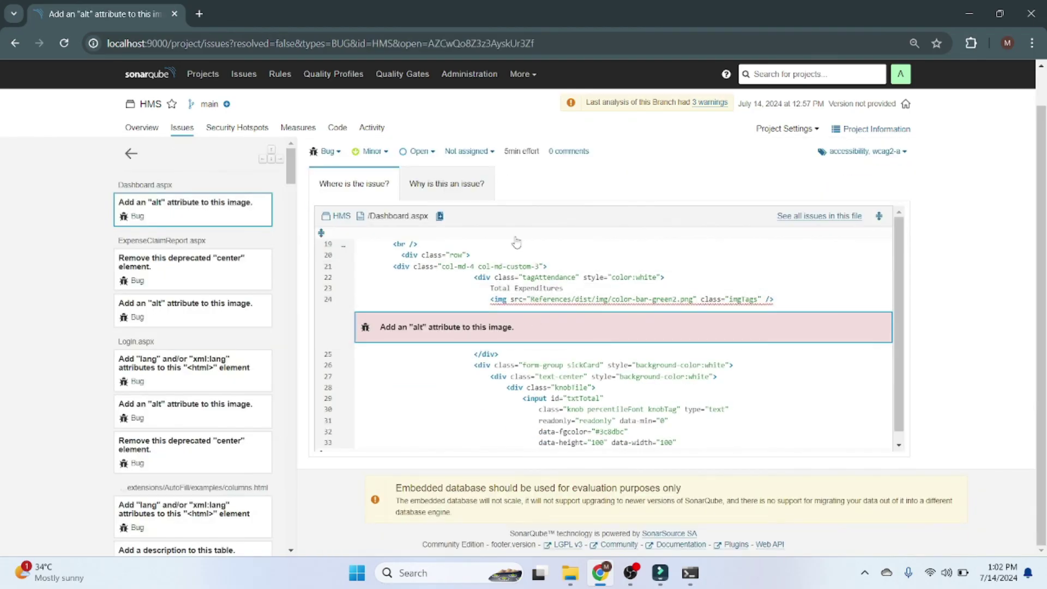
pyautogui.click(445, 183)
pyautogui.scroll(-5, 470, 373)
pyautogui.scroll(4, 471, 374)
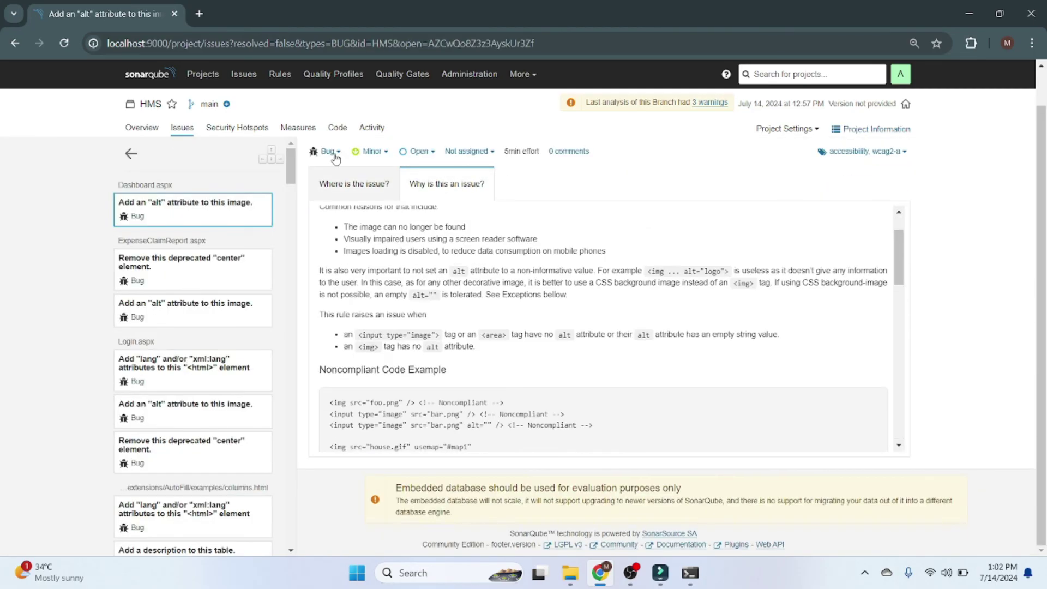
# - Resolve the missing-alt-attribute bug as fixed and reopen the HMS bug list
pyautogui.click(325, 150)
pyautogui.click(372, 151)
pyautogui.click(417, 151)
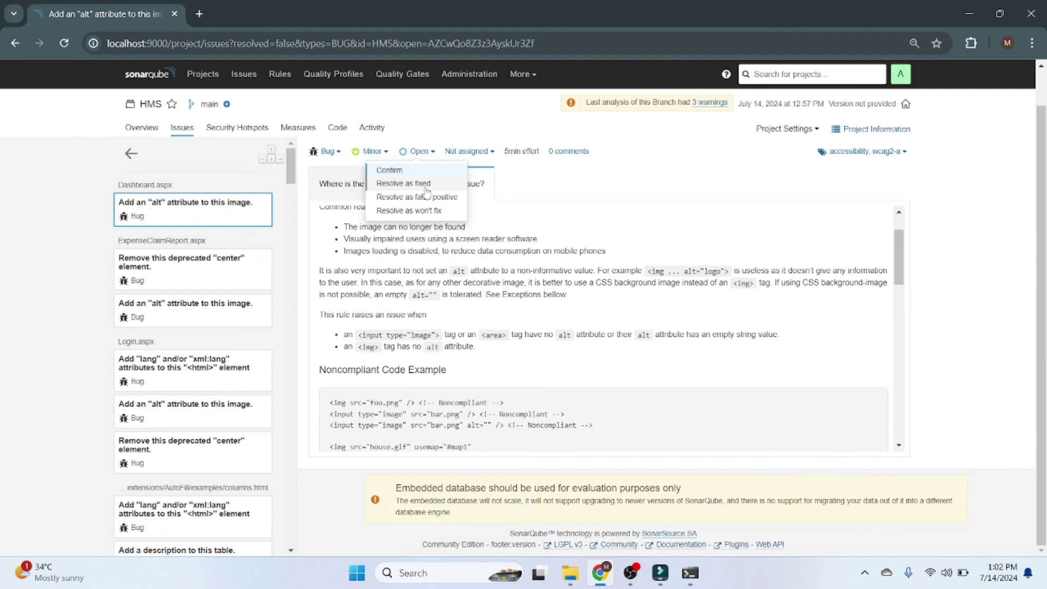
pyautogui.click(422, 183)
pyautogui.click(142, 127)
pyautogui.click(380, 235)
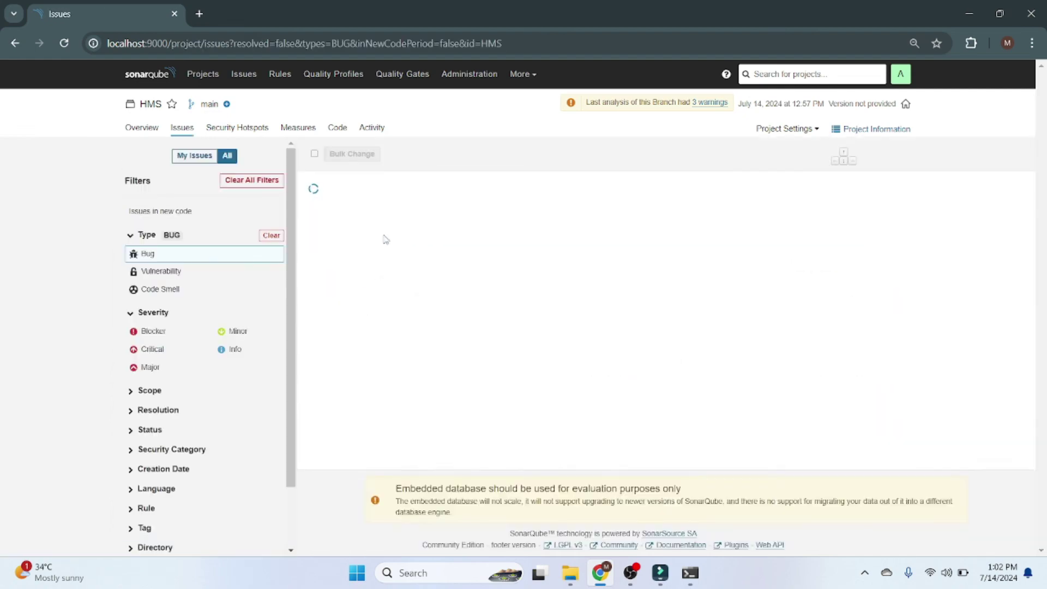